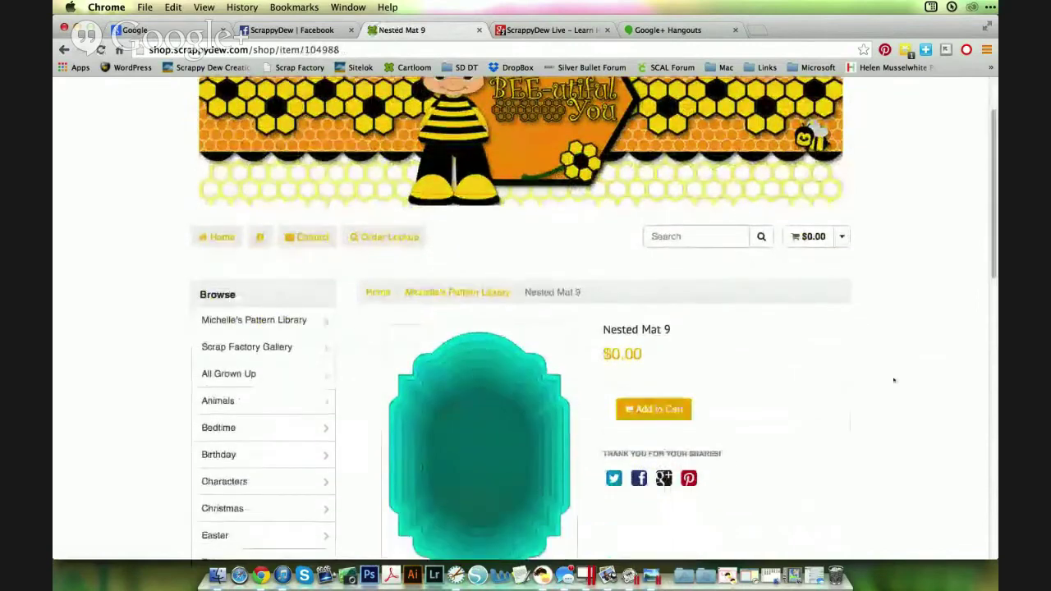
Examine the Nested Mat 9 and Nested Mat 10 product pages, including the enlarged Nested Mat 10 preview and its description
{"action": "scroll", "coordinate": [895, 380], "scroll_direction": "down", "scroll_amount": 3}
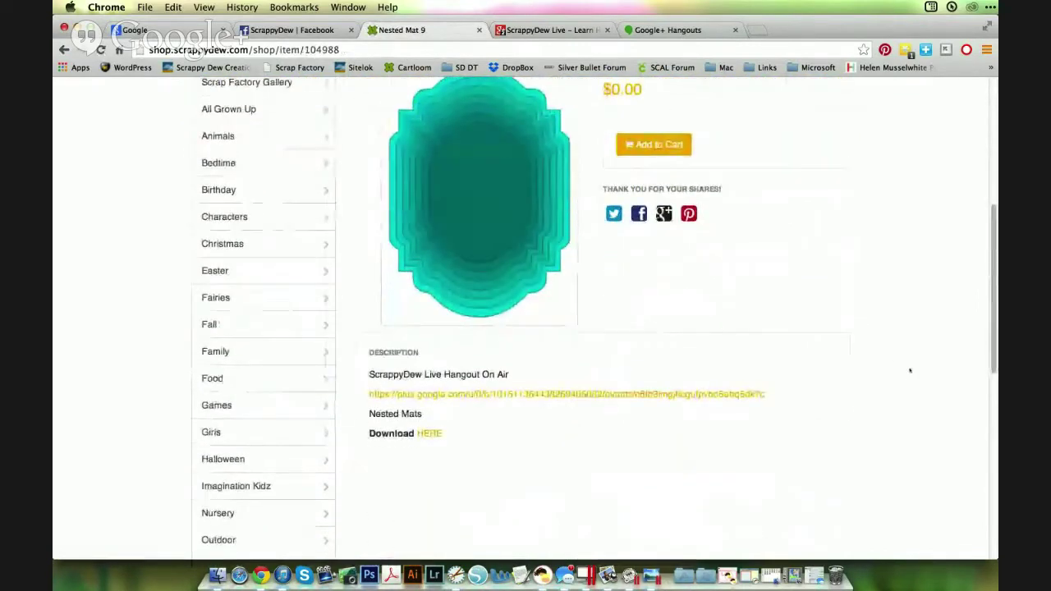
{"action": "scroll", "coordinate": [910, 370], "scroll_direction": "up", "scroll_amount": 2}
{"action": "scroll", "coordinate": [909, 367], "scroll_direction": "up", "scroll_amount": 1}
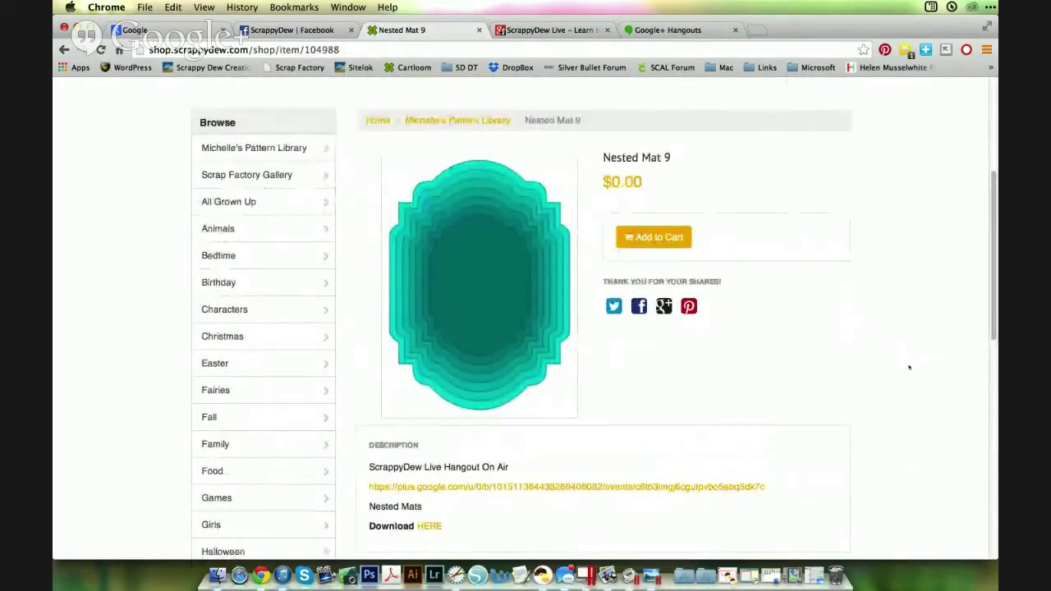
{"action": "left_click", "coordinate": [454, 120]}
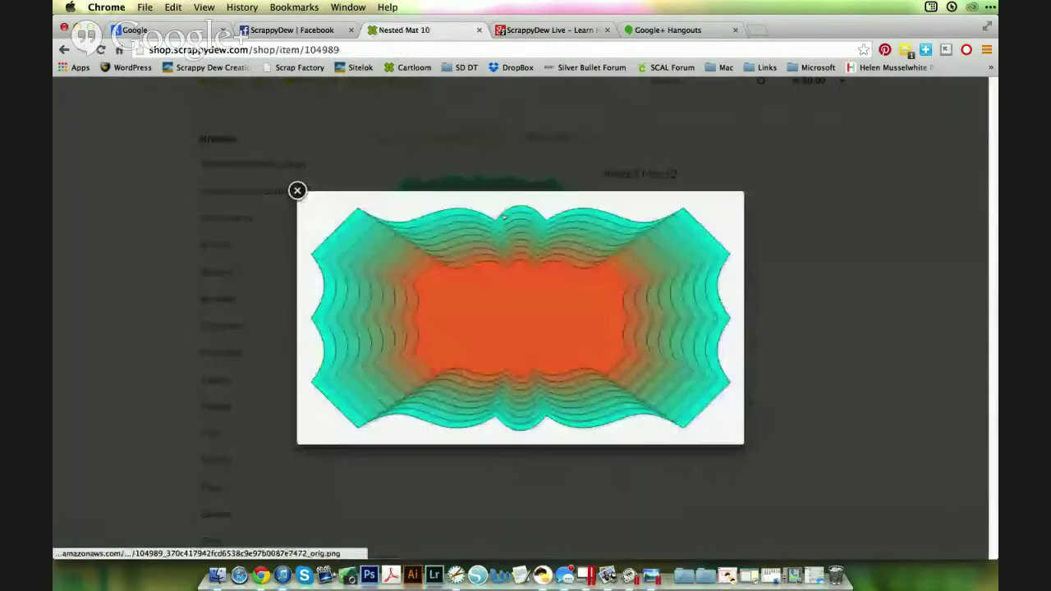
{"action": "left_click", "coordinate": [297, 191]}
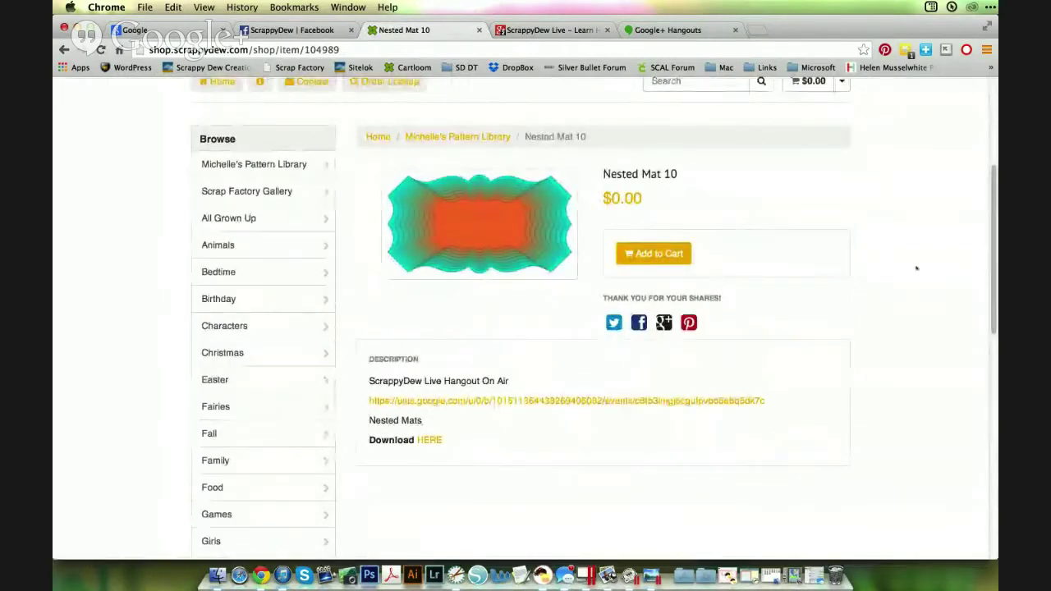
{"action": "scroll", "coordinate": [917, 271], "scroll_direction": "down", "scroll_amount": 3}
{"action": "scroll", "coordinate": [916, 267], "scroll_direction": "down", "scroll_amount": 2}
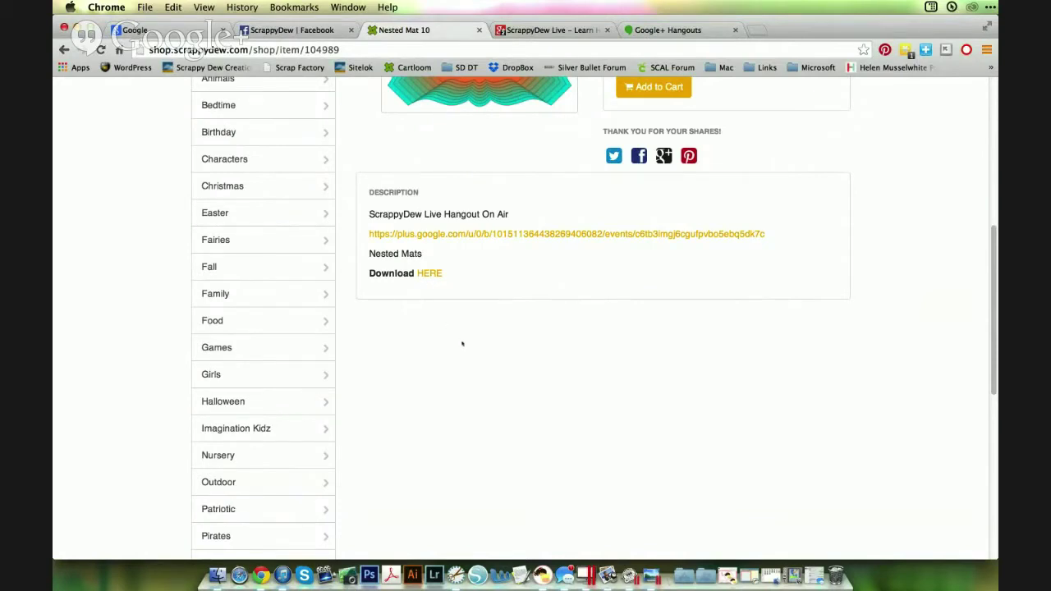
{"action": "scroll", "coordinate": [462, 344], "scroll_direction": "up", "scroll_amount": 3}
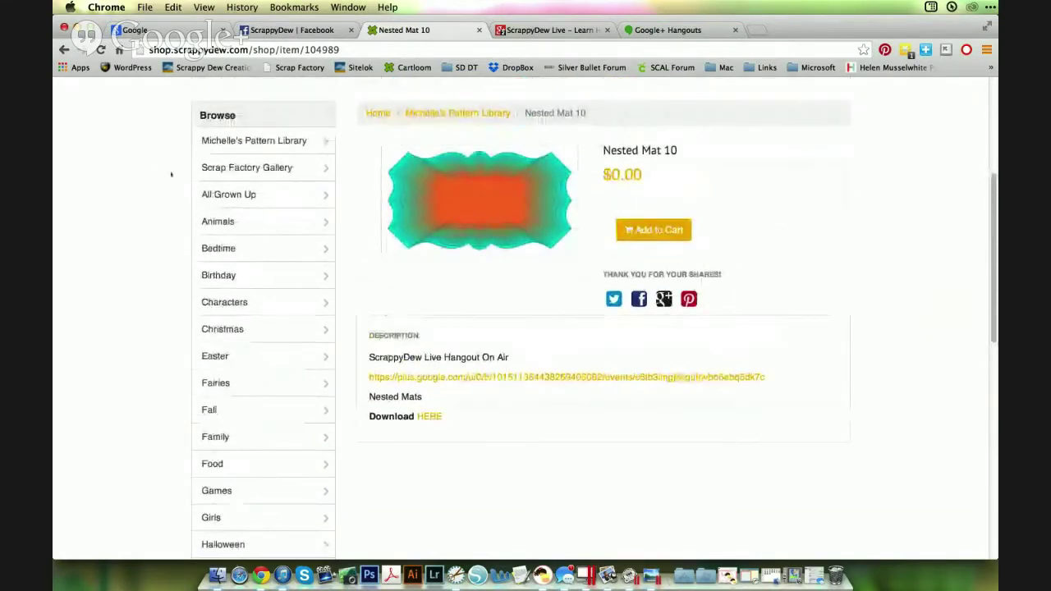
Browse the free pattern library category through result pages 1 to 4 for the available nested mats
{"action": "left_click", "coordinate": [237, 141]}
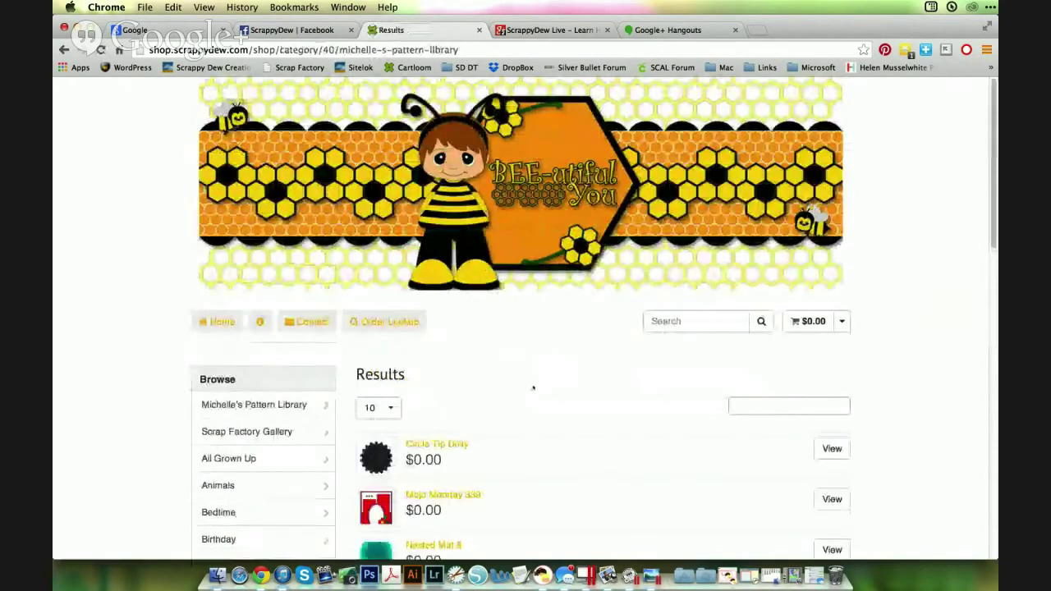
{"action": "scroll", "coordinate": [533, 387], "scroll_direction": "down", "scroll_amount": 5}
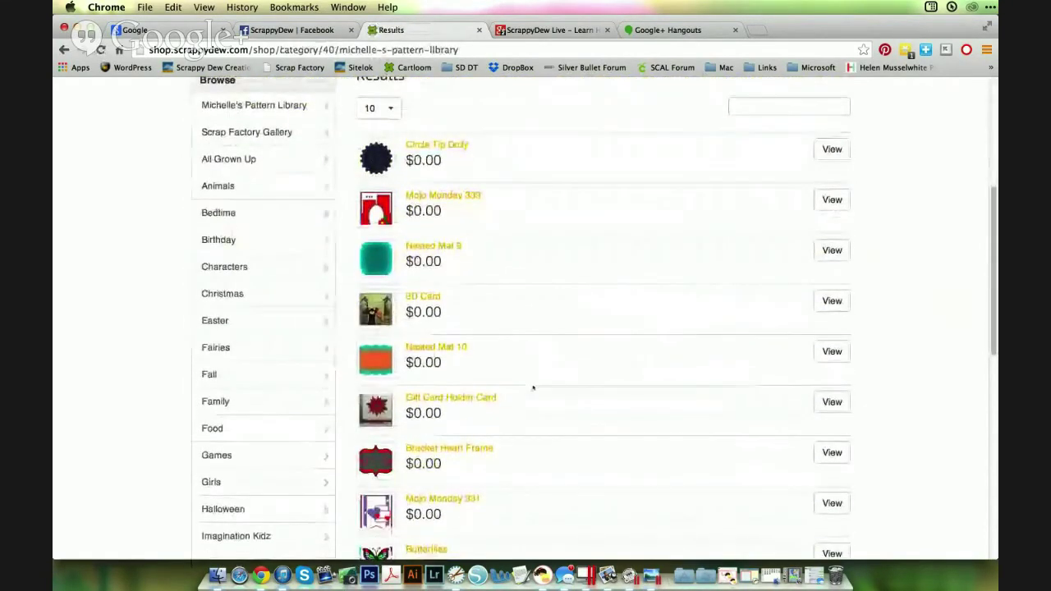
{"action": "scroll", "coordinate": [533, 387], "scroll_direction": "down", "scroll_amount": 3}
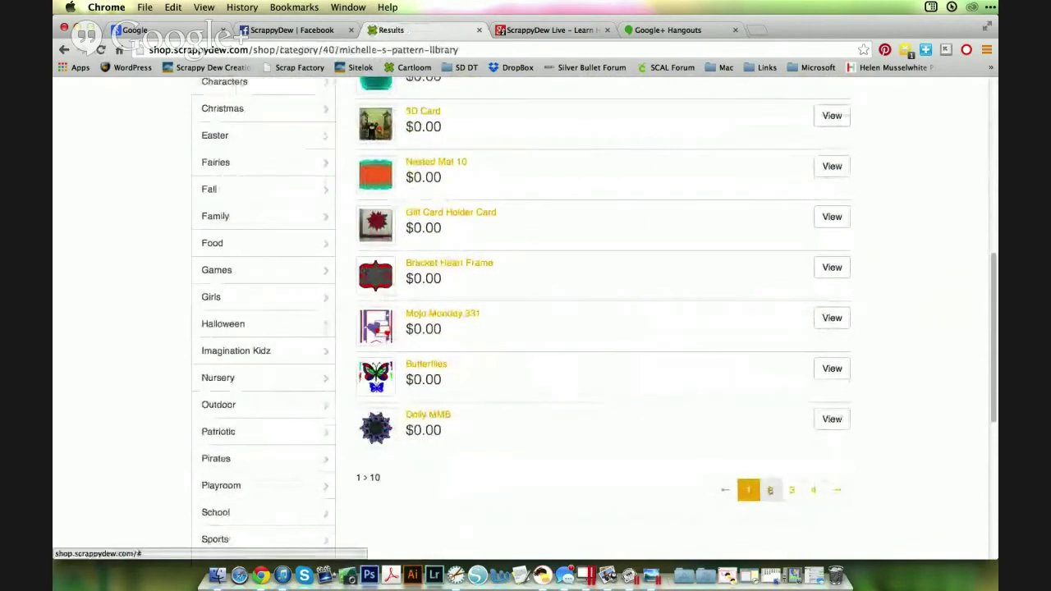
{"action": "left_click", "coordinate": [770, 491]}
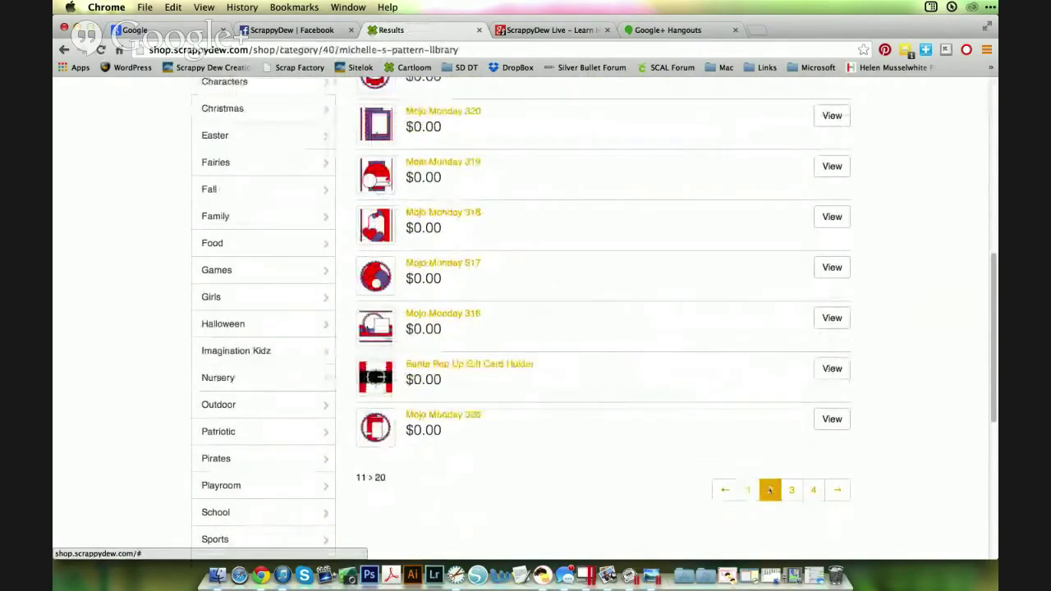
{"action": "left_click", "coordinate": [792, 491]}
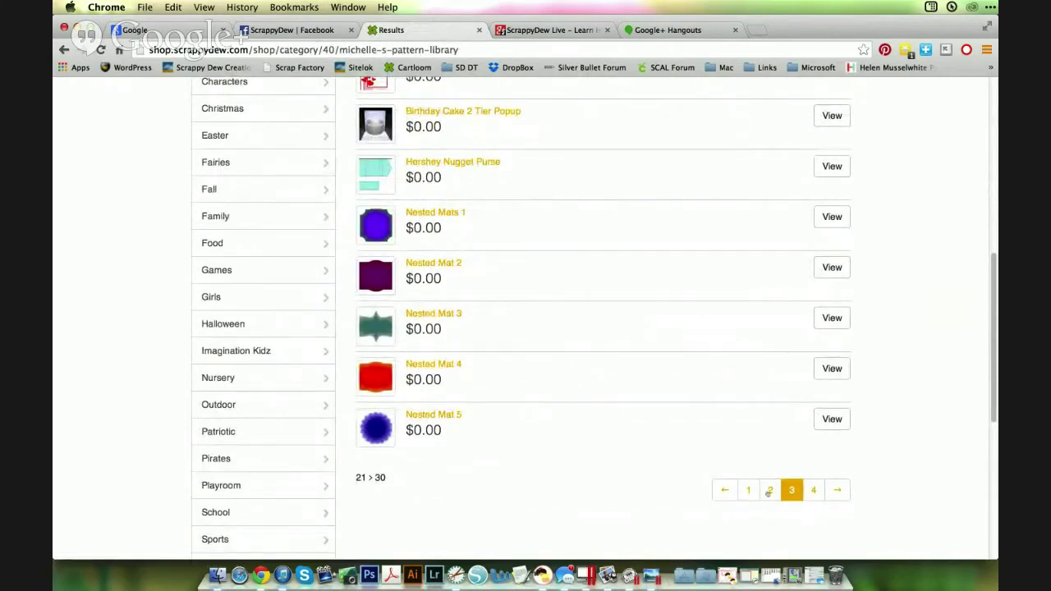
{"action": "left_click", "coordinate": [815, 491]}
{"action": "scroll", "coordinate": [710, 403], "scroll_direction": "up", "scroll_amount": 5}
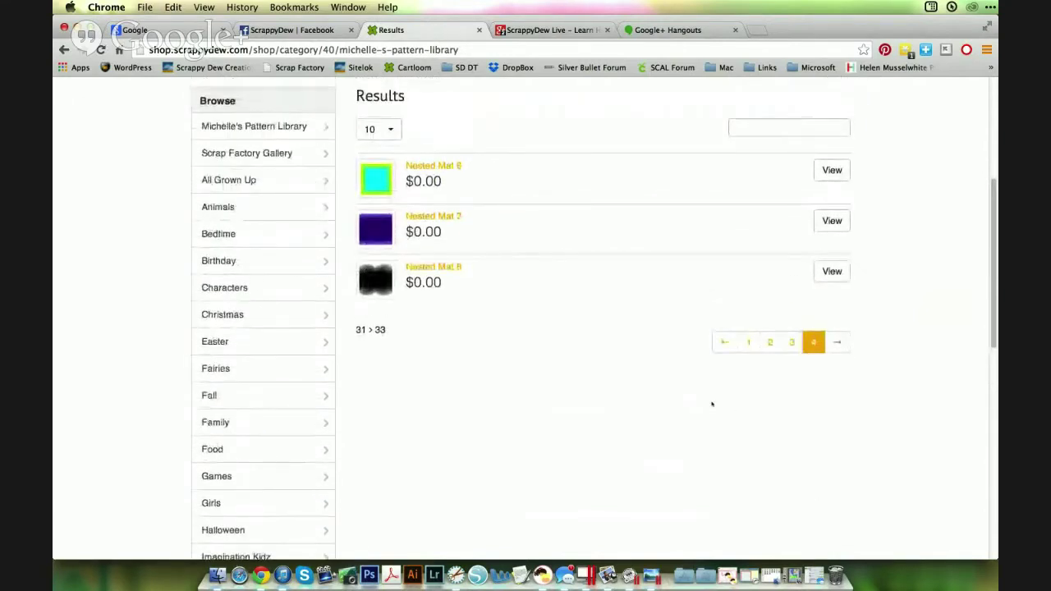
{"action": "scroll", "coordinate": [712, 403], "scroll_direction": "down", "scroll_amount": 1}
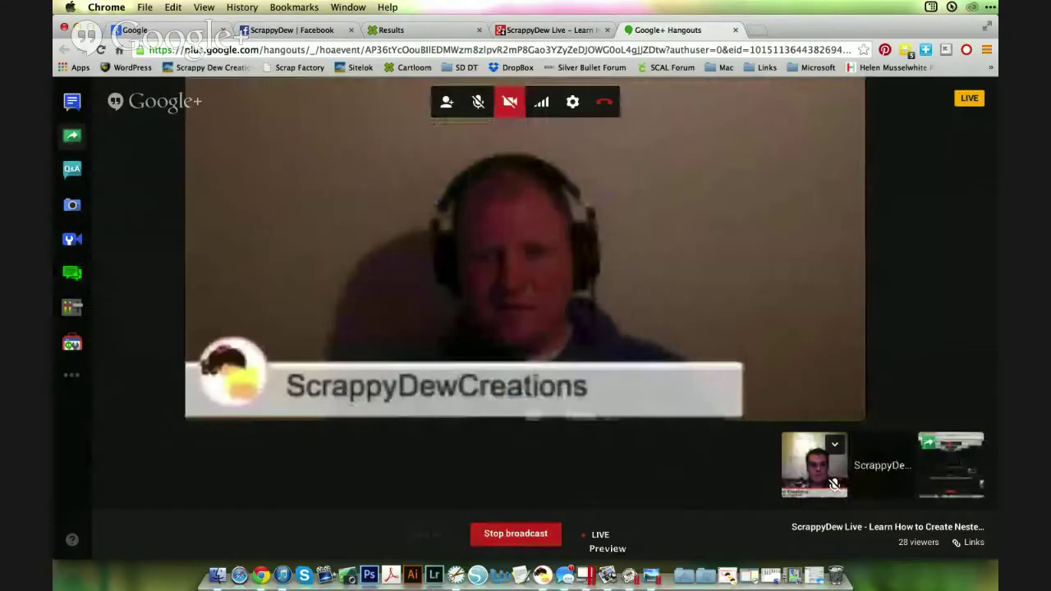
Switch to Make The Cut! in the Windows virtual machine and add the Plaque and Half Circle basic shapes
{"action": "left_click", "coordinate": [586, 575]}
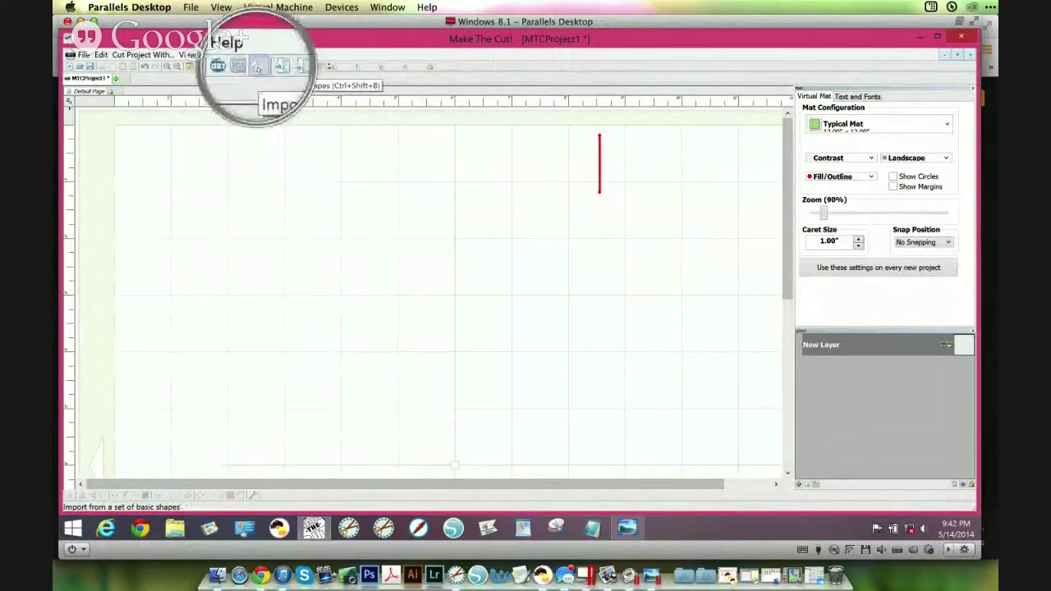
{"action": "left_click", "coordinate": [258, 66]}
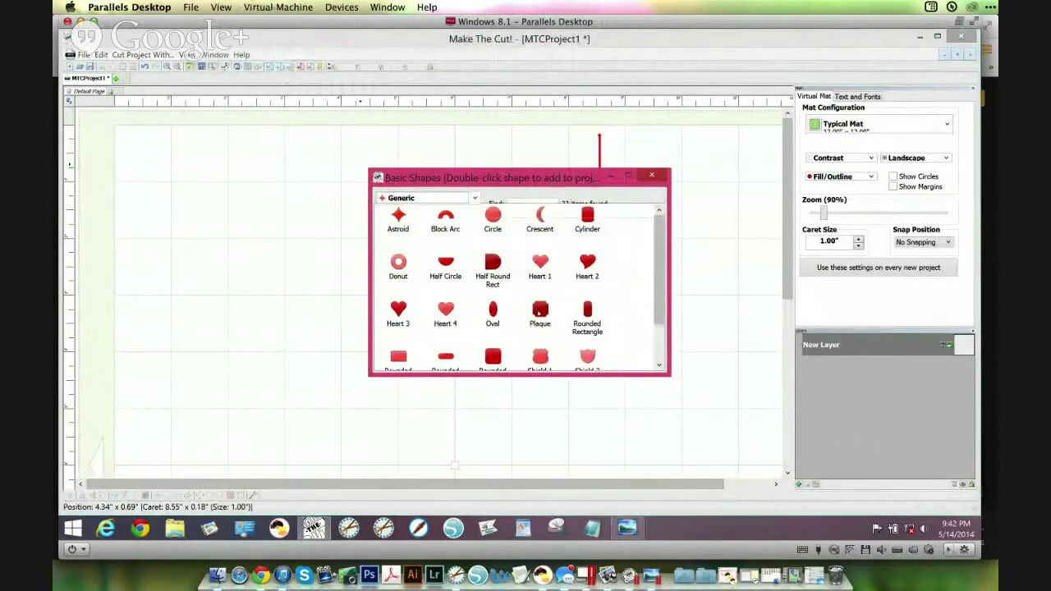
{"action": "double_click", "coordinate": [540, 311]}
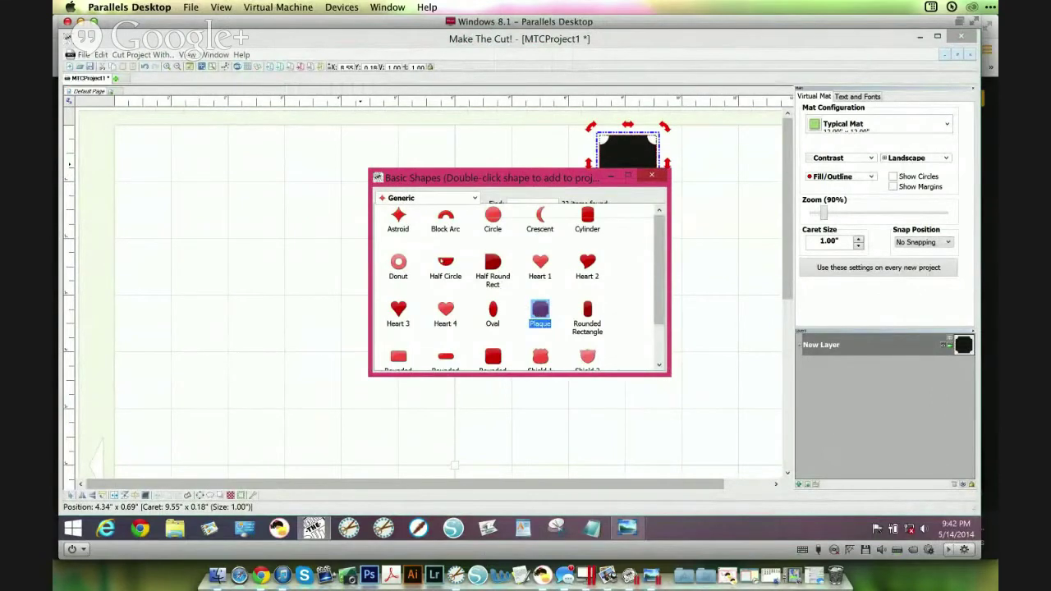
{"action": "double_click", "coordinate": [445, 261]}
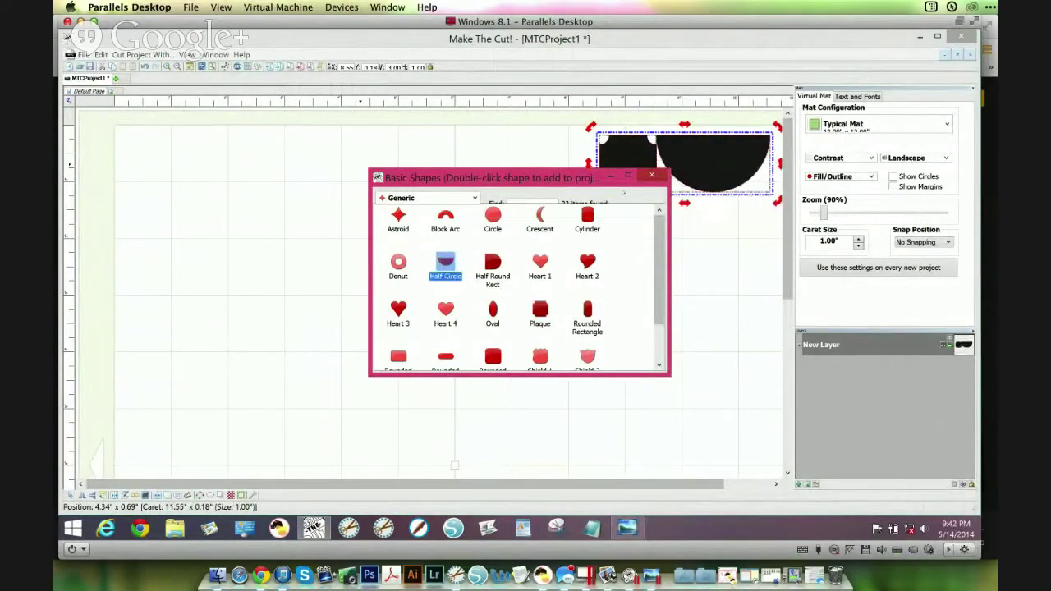
{"action": "left_click", "coordinate": [653, 175]}
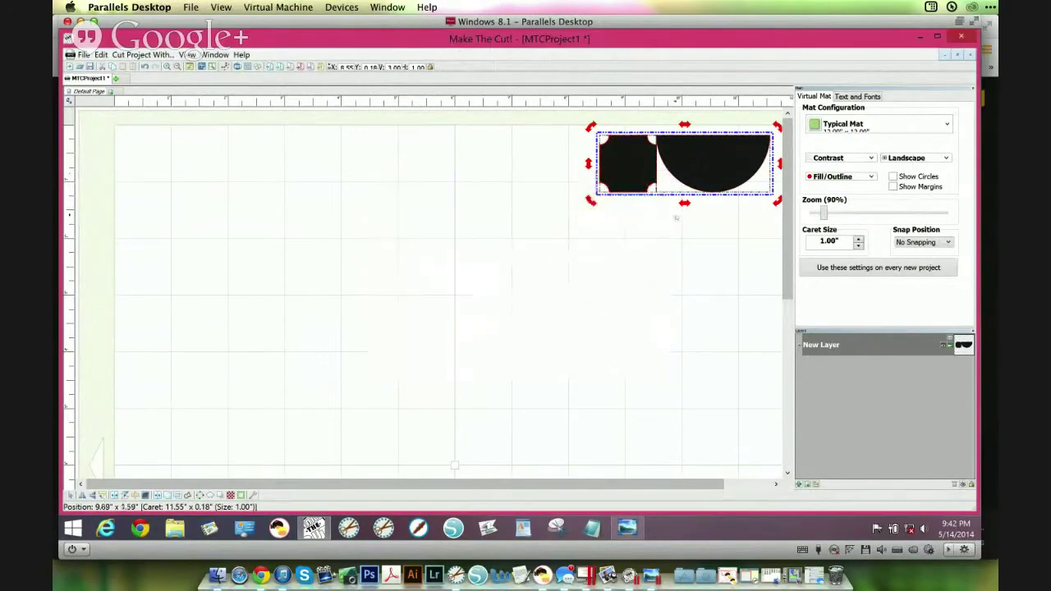
Change the virtual mat's color to Green and deselect the shapes
{"action": "left_click", "coordinate": [870, 158]}
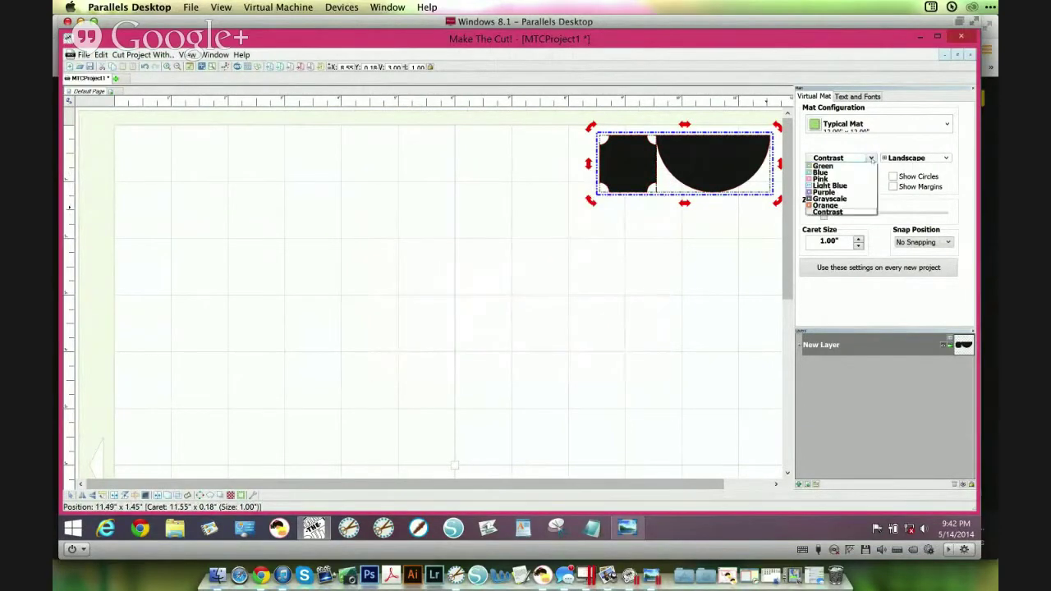
{"action": "left_click", "coordinate": [845, 167]}
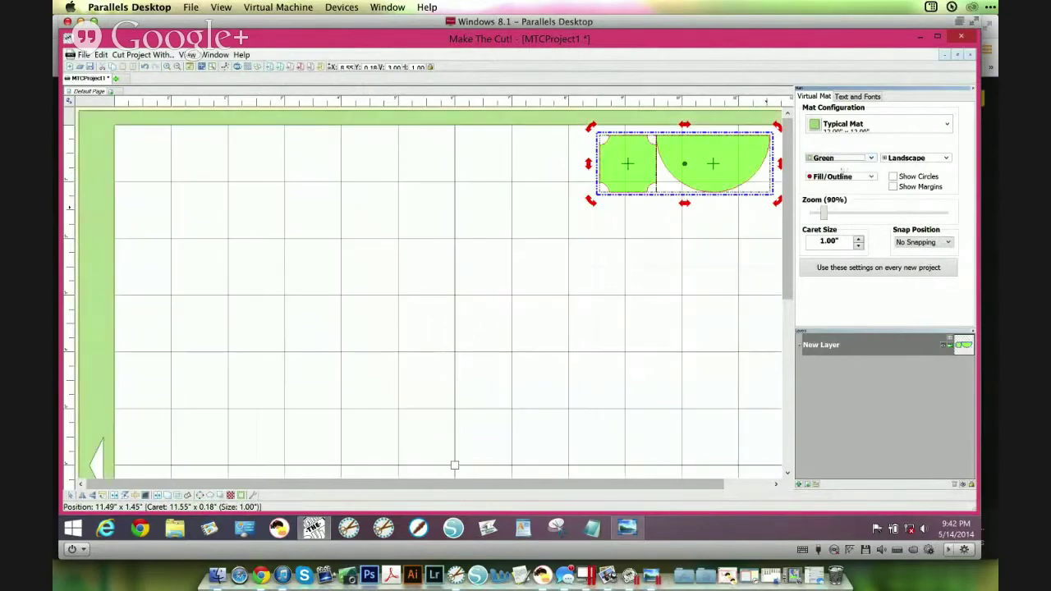
{"action": "left_click", "coordinate": [633, 247]}
{"action": "left_click", "coordinate": [625, 146]}
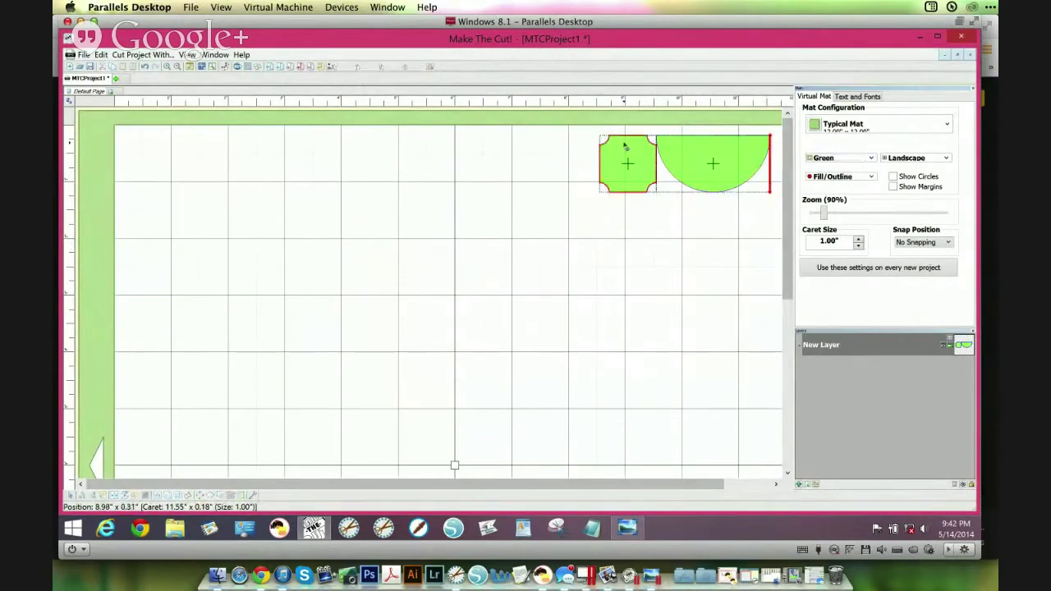
{"action": "right_click", "coordinate": [625, 146]}
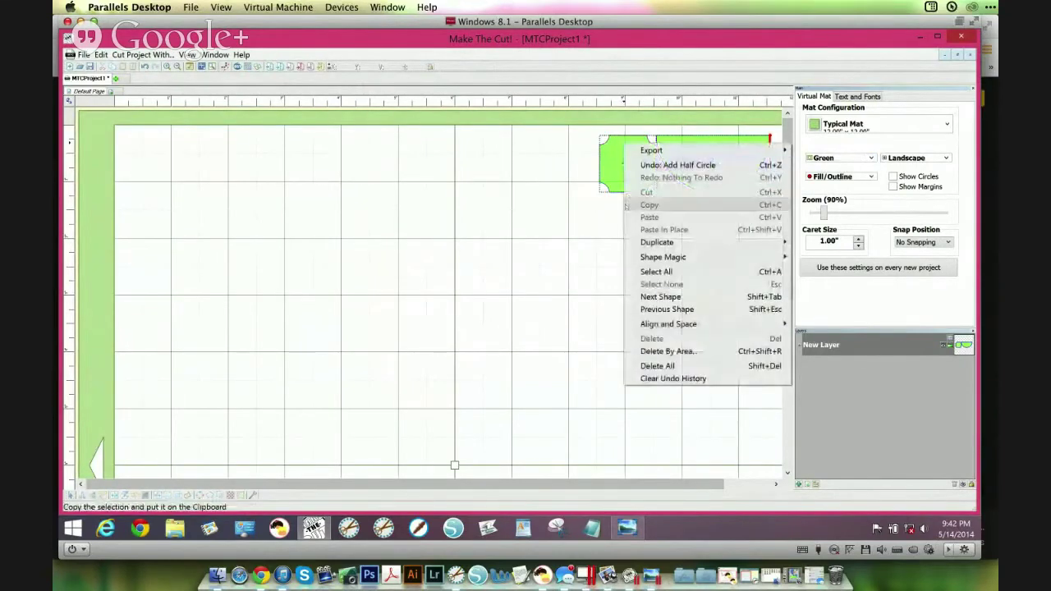
{"action": "left_click", "coordinate": [560, 233]}
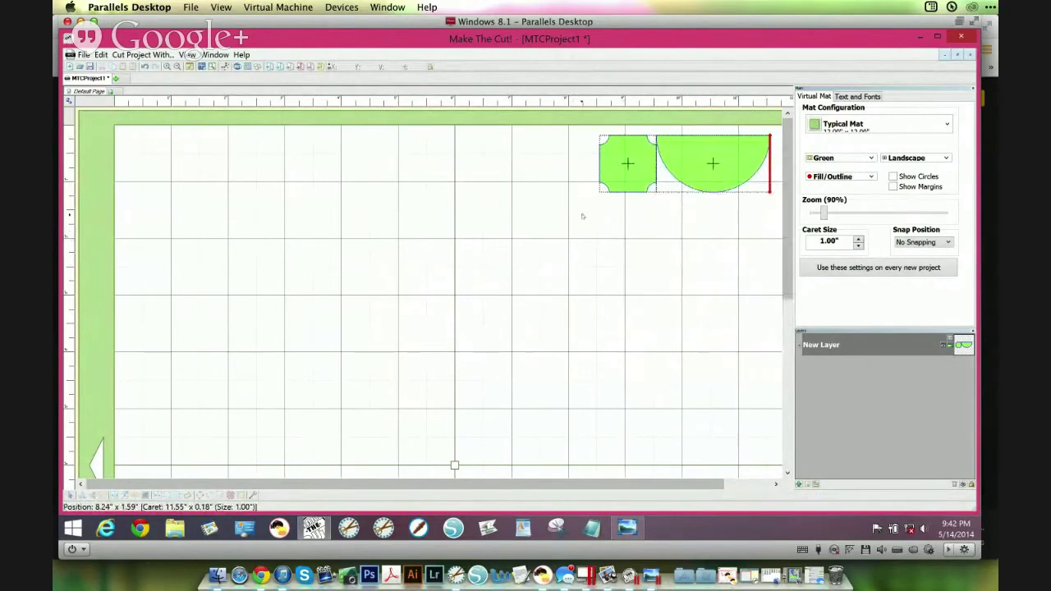
Enlarge the plaque proportionally to about 2.42 inches square and place it on the mat's vertical center line, about 2.76 inches down
{"action": "left_click", "coordinate": [623, 170]}
{"action": "left_click_drag", "start_coordinate": [623, 170], "coordinate": [523, 320]}
{"action": "left_click", "coordinate": [544, 333]}
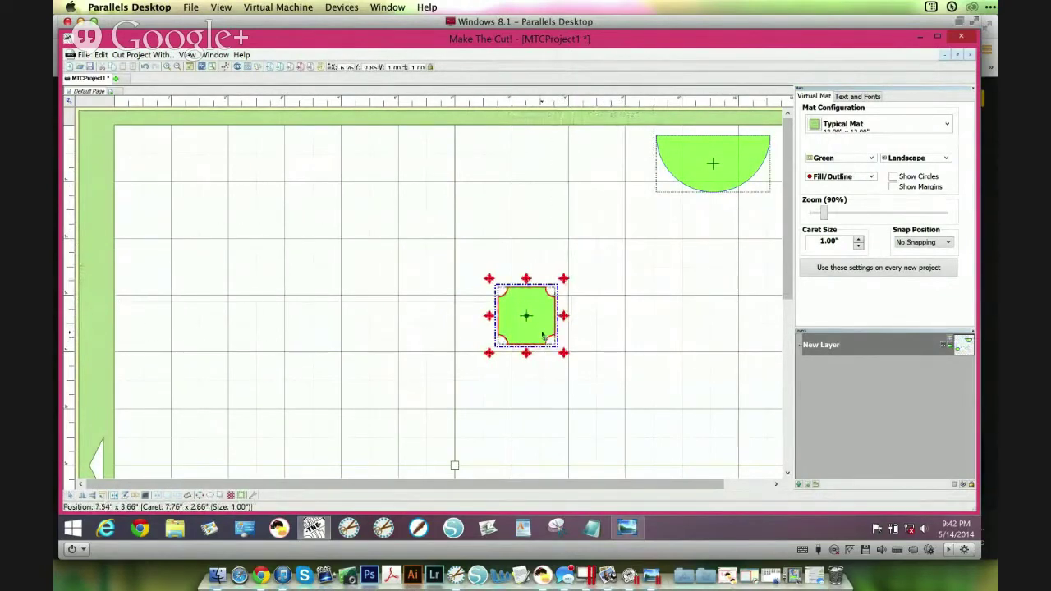
{"action": "left_click", "coordinate": [544, 333]}
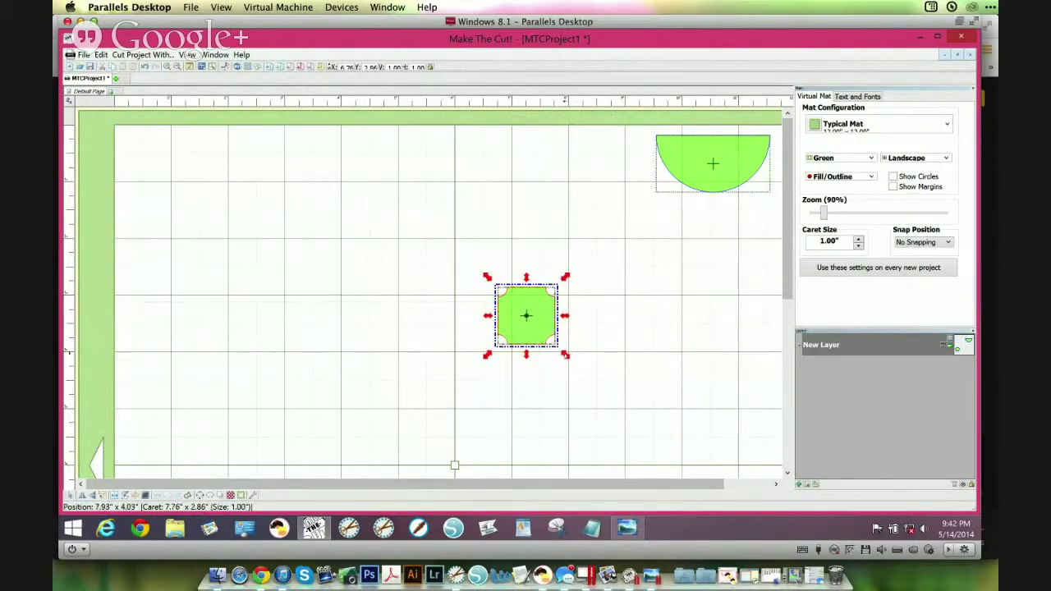
{"action": "left_click_drag", "start_coordinate": [565, 355], "coordinate": [645, 434]}
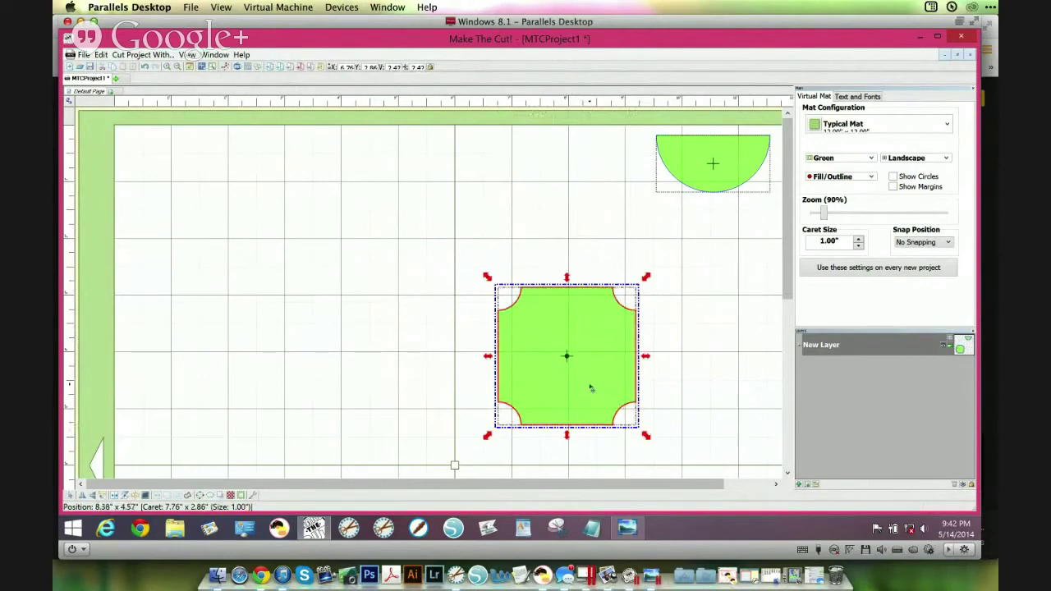
{"action": "left_click_drag", "start_coordinate": [590, 388], "coordinate": [479, 380]}
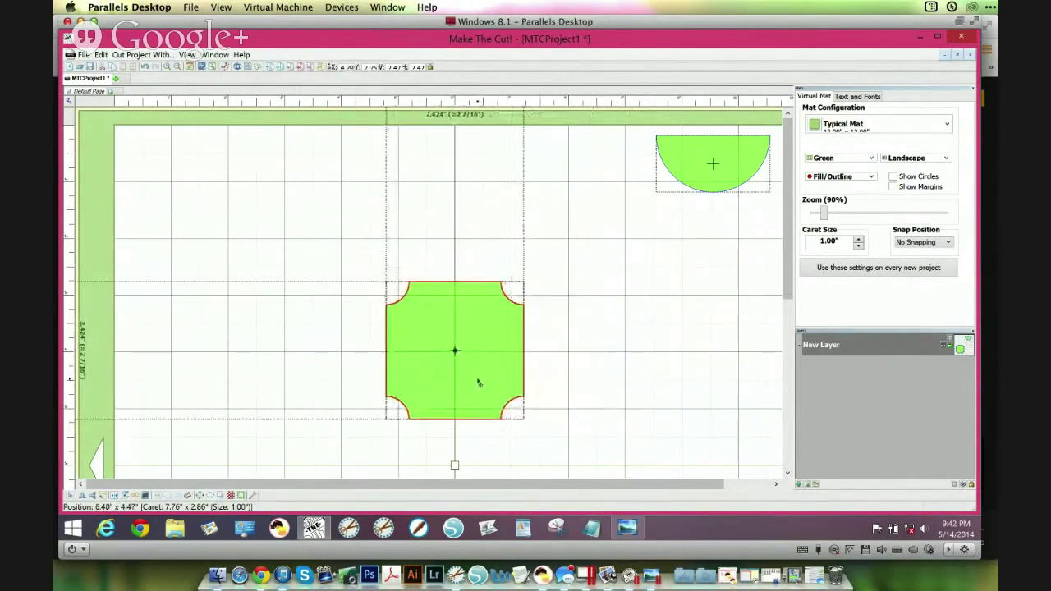
Shrink the half circle to about 1.31 by 0.65 inches and center it over the plaque's top edge
{"action": "left_click", "coordinate": [688, 179]}
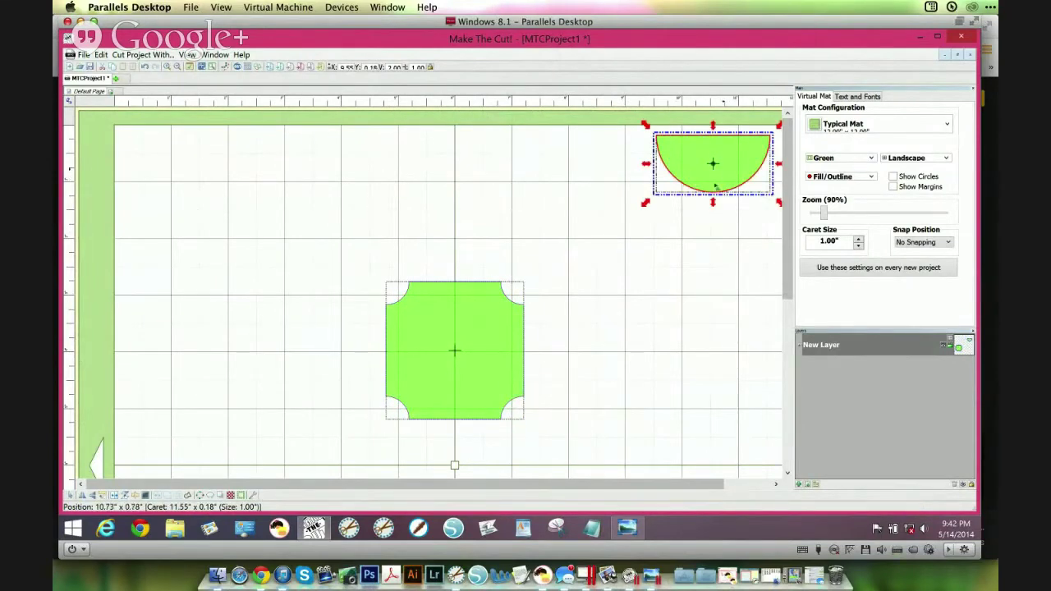
{"action": "left_click_drag", "start_coordinate": [715, 188], "coordinate": [628, 268]}
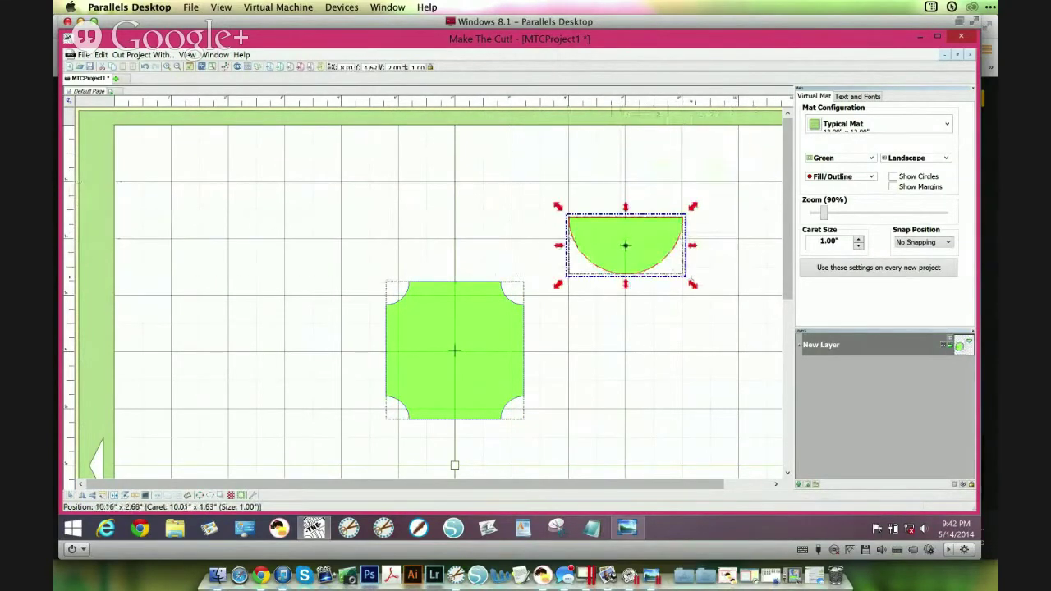
{"action": "left_click_drag", "start_coordinate": [694, 284], "coordinate": [654, 272]}
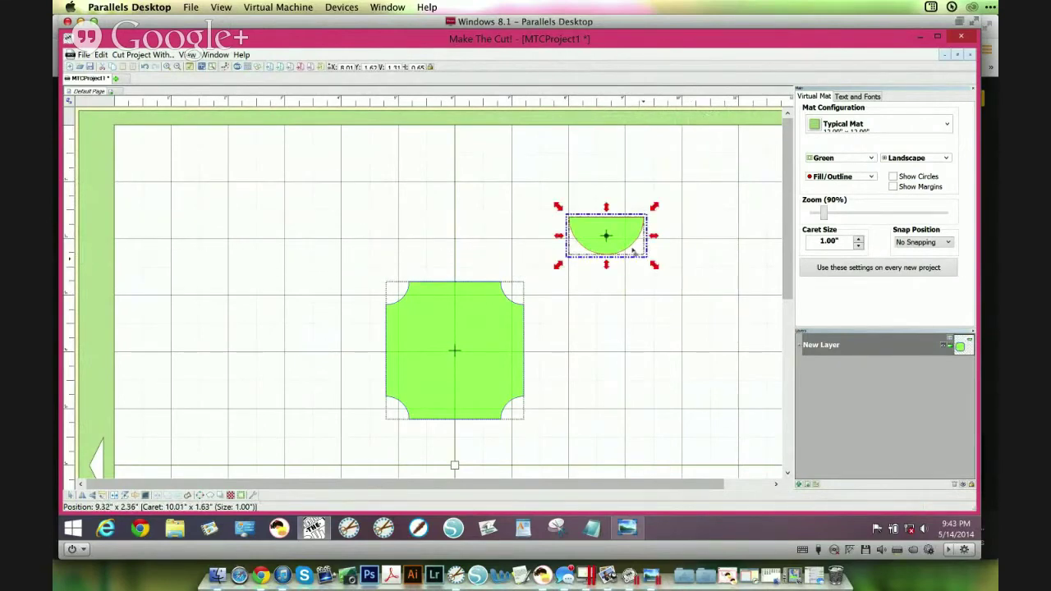
{"action": "left_click_drag", "start_coordinate": [599, 244], "coordinate": [454, 284]}
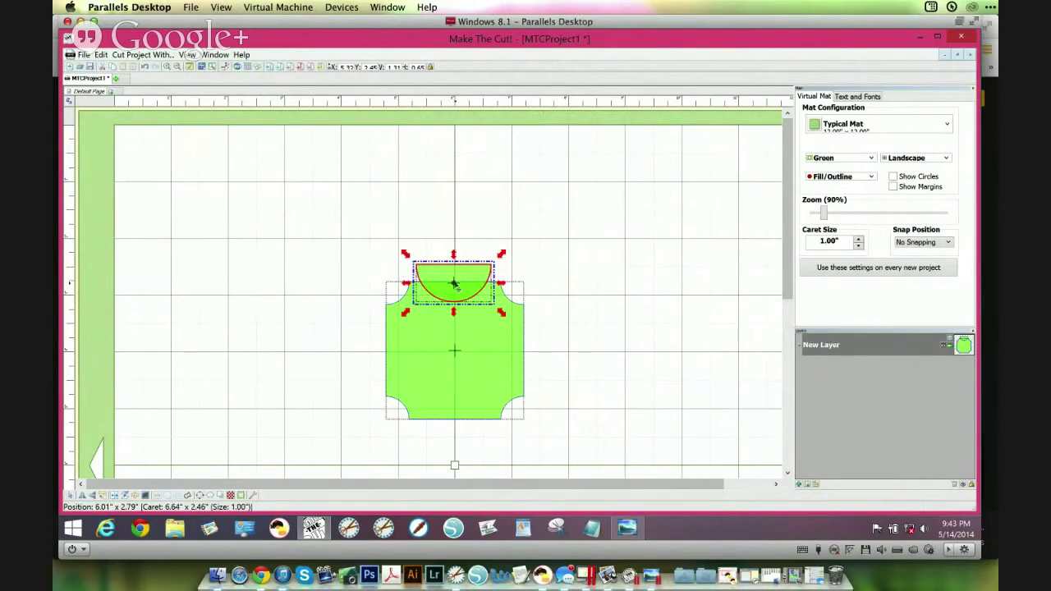
Flip the half circle vertically so its curved side points up above the plaque
{"action": "left_click", "coordinate": [454, 284]}
{"action": "left_click", "coordinate": [454, 284]}
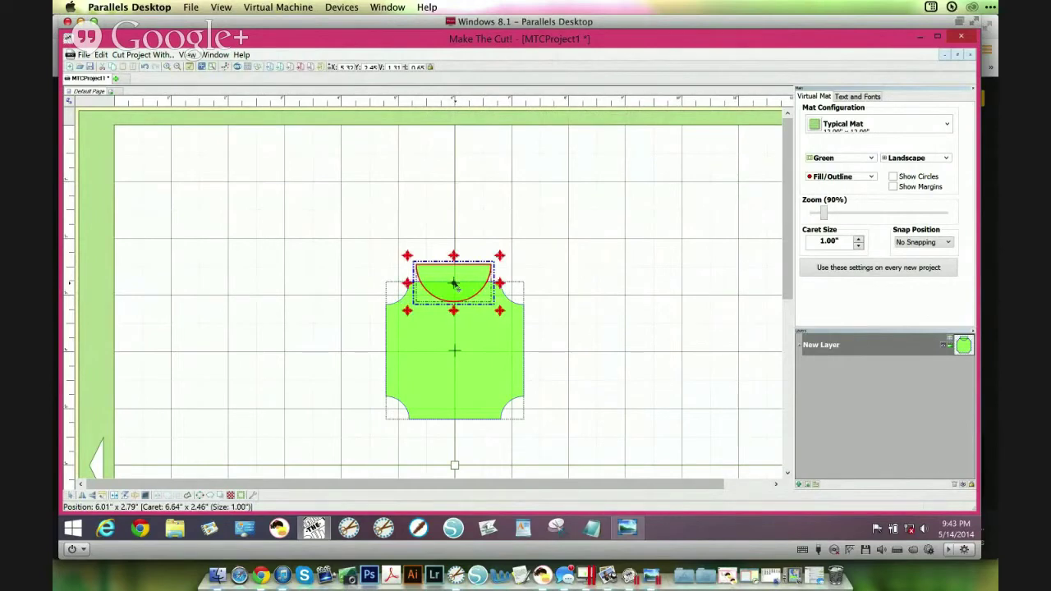
{"action": "right_click", "coordinate": [454, 284]}
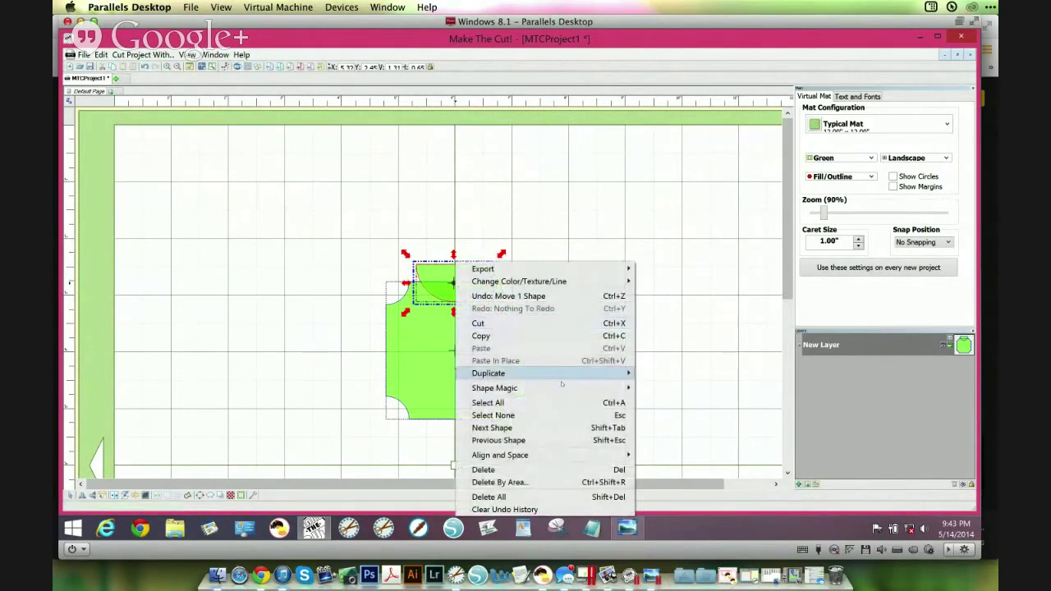
{"action": "mouse_move", "coordinate": [562, 387]}
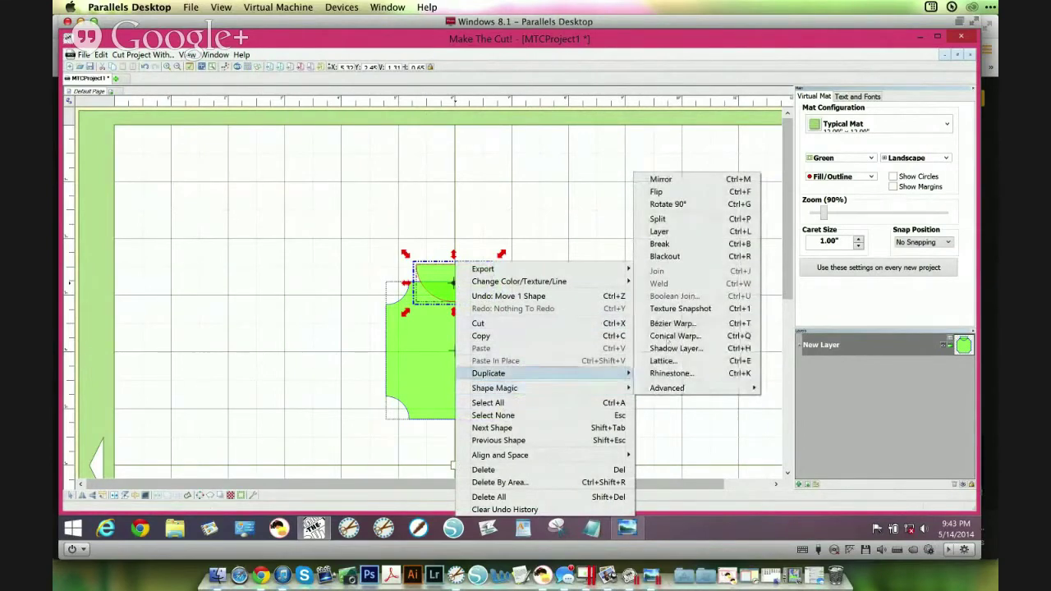
{"action": "left_click", "coordinate": [664, 194]}
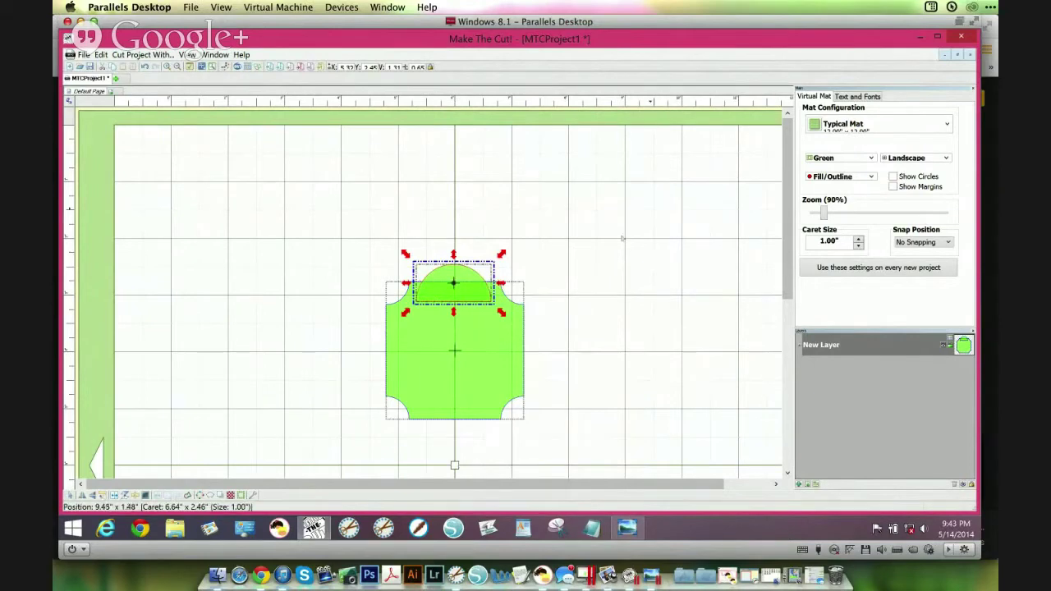
Copy the half circle at the plaque's top edge and paste the copy in place
{"action": "right_click", "coordinate": [474, 289]}
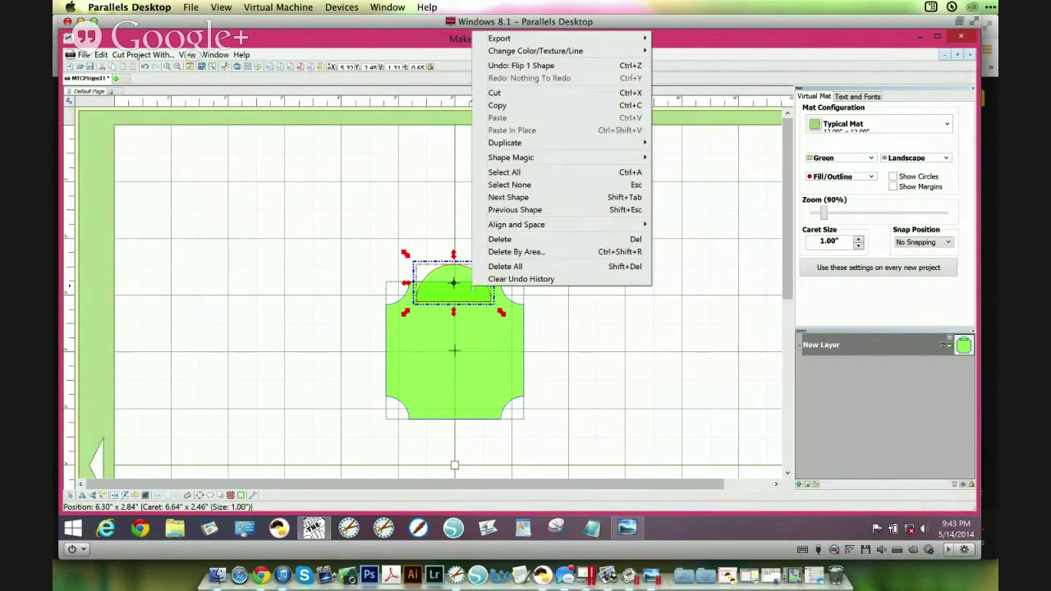
{"action": "left_click", "coordinate": [512, 107]}
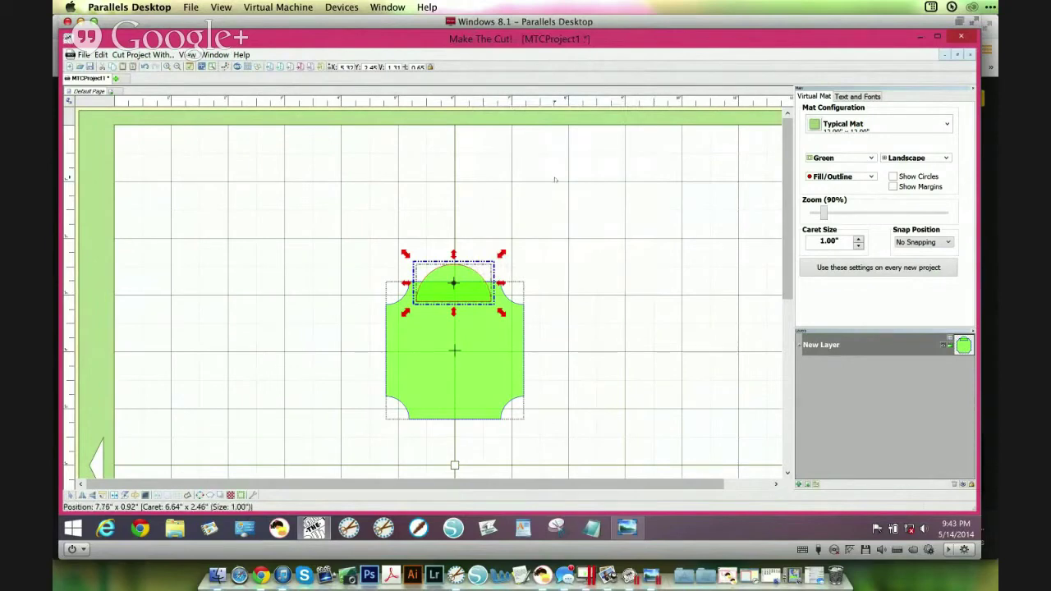
{"action": "right_click", "coordinate": [555, 179]}
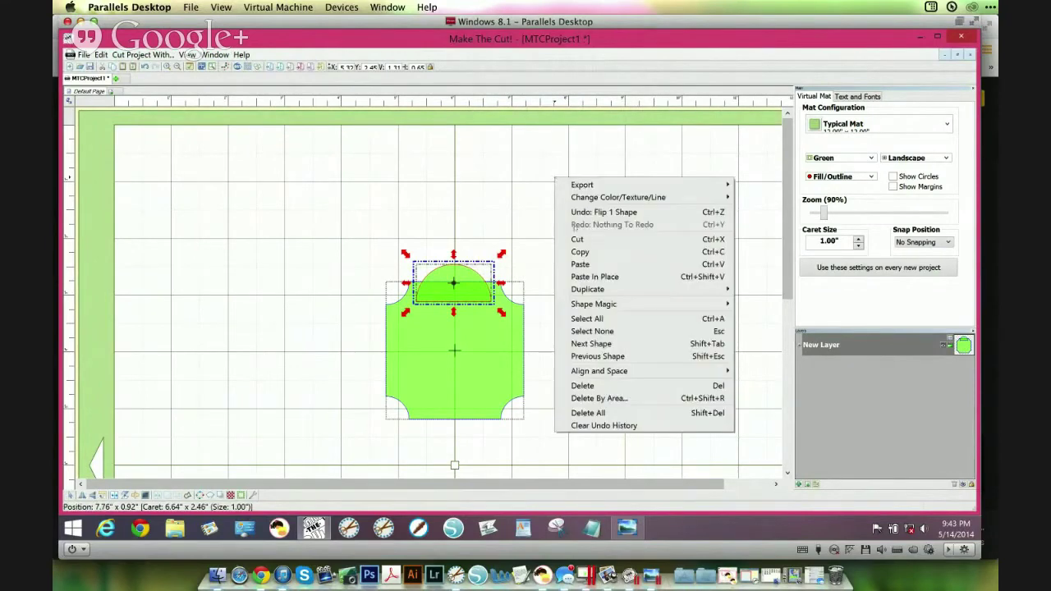
{"action": "left_click", "coordinate": [595, 277]}
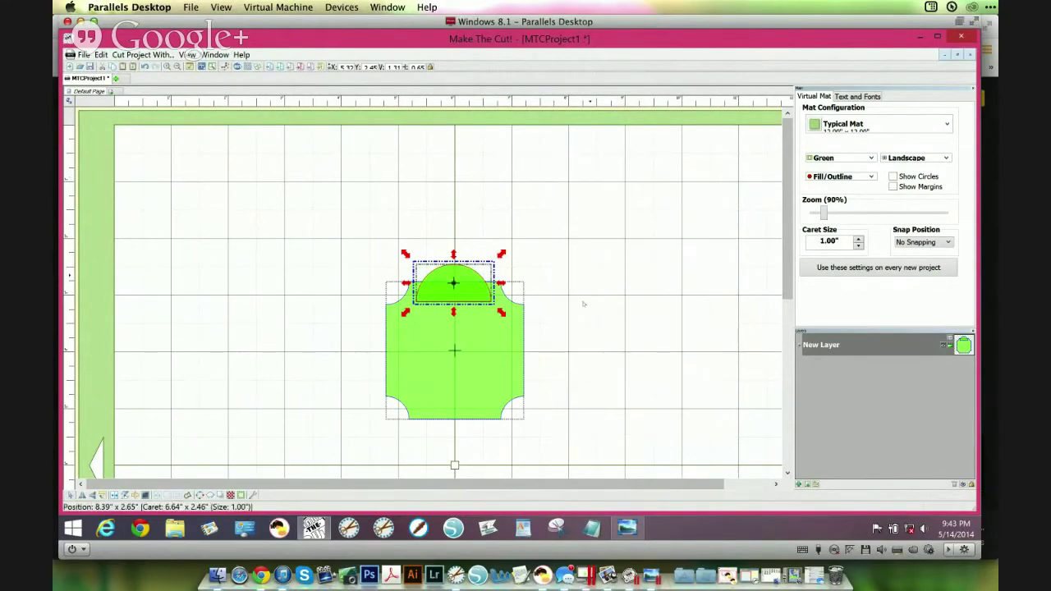
Flip the pasted half circle vertically and move it over the plaque's bottom edge, about 4.84 inches down
{"action": "right_click", "coordinate": [547, 271]}
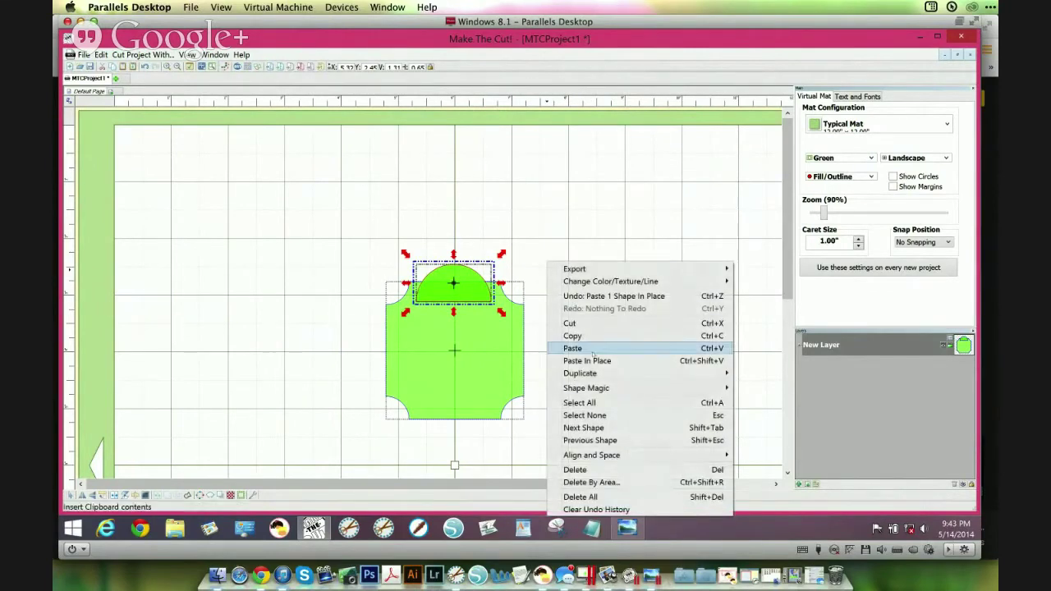
{"action": "mouse_move", "coordinate": [610, 388]}
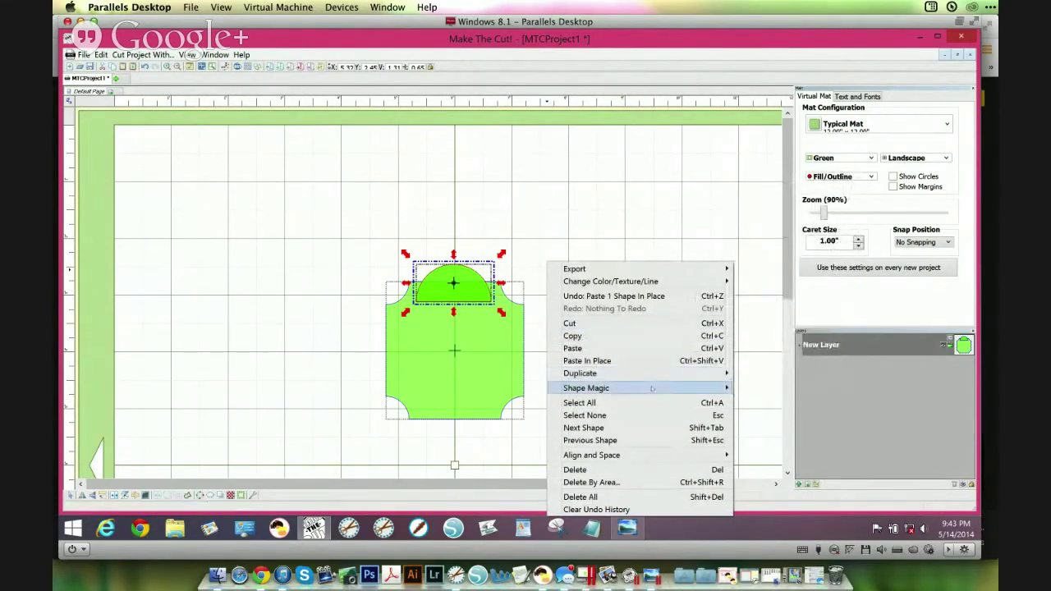
{"action": "mouse_move", "coordinate": [651, 388]}
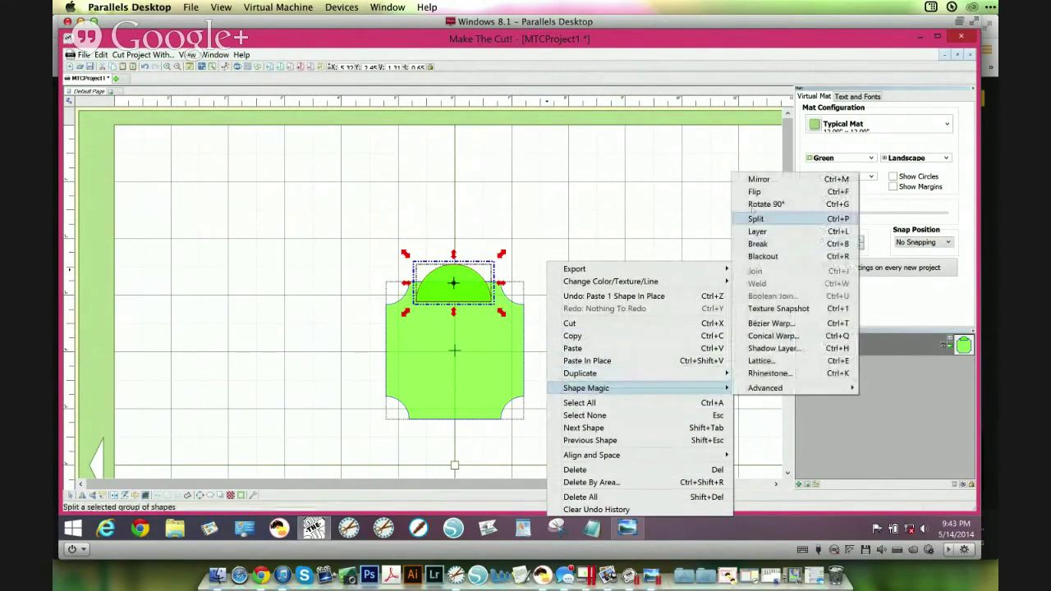
{"action": "left_click", "coordinate": [754, 192]}
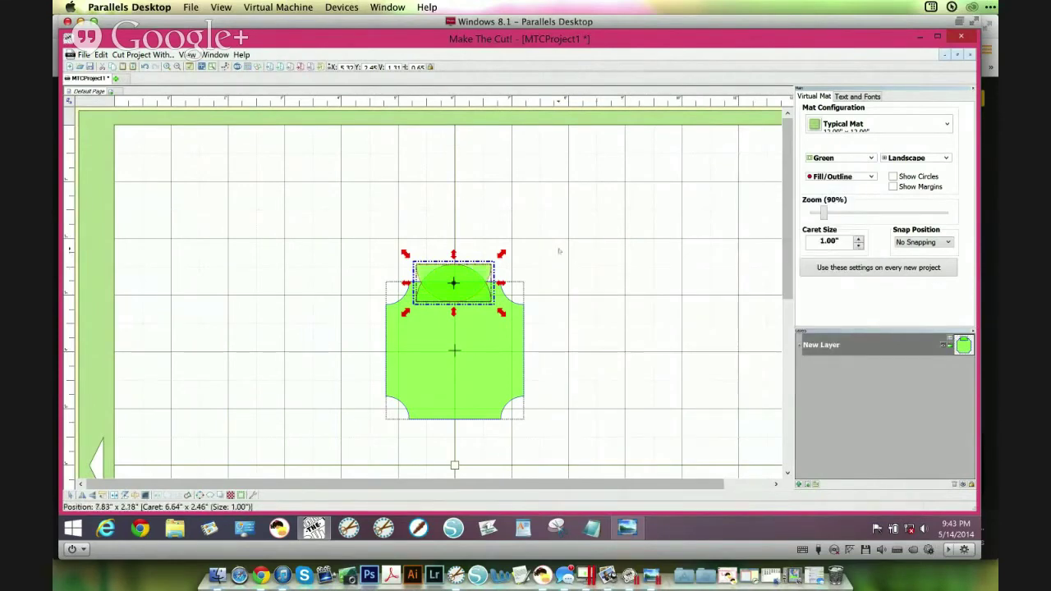
{"action": "left_click", "coordinate": [494, 229]}
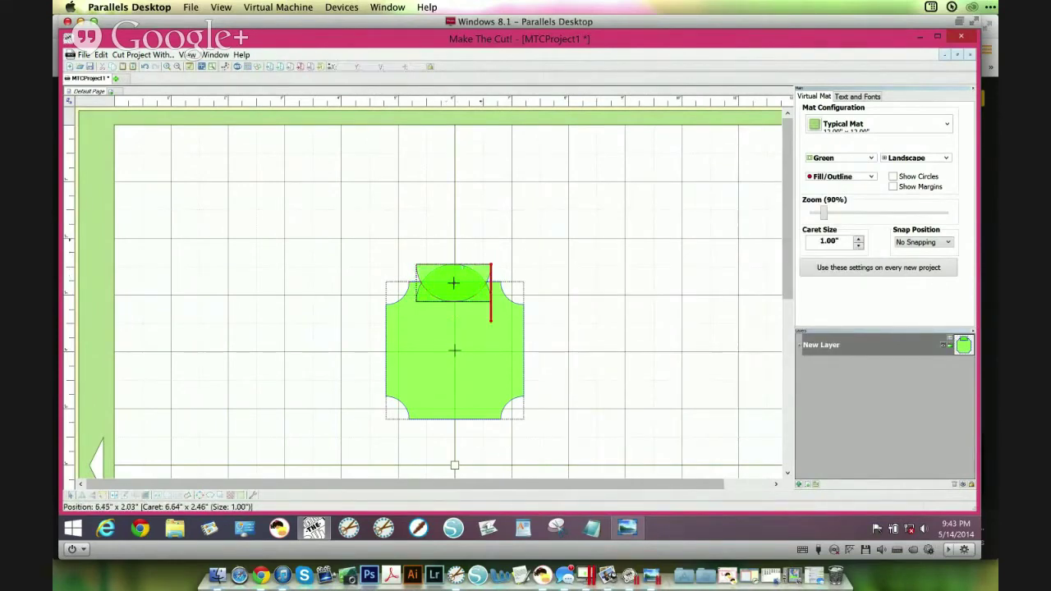
{"action": "left_click_drag", "start_coordinate": [454, 284], "coordinate": [467, 410]}
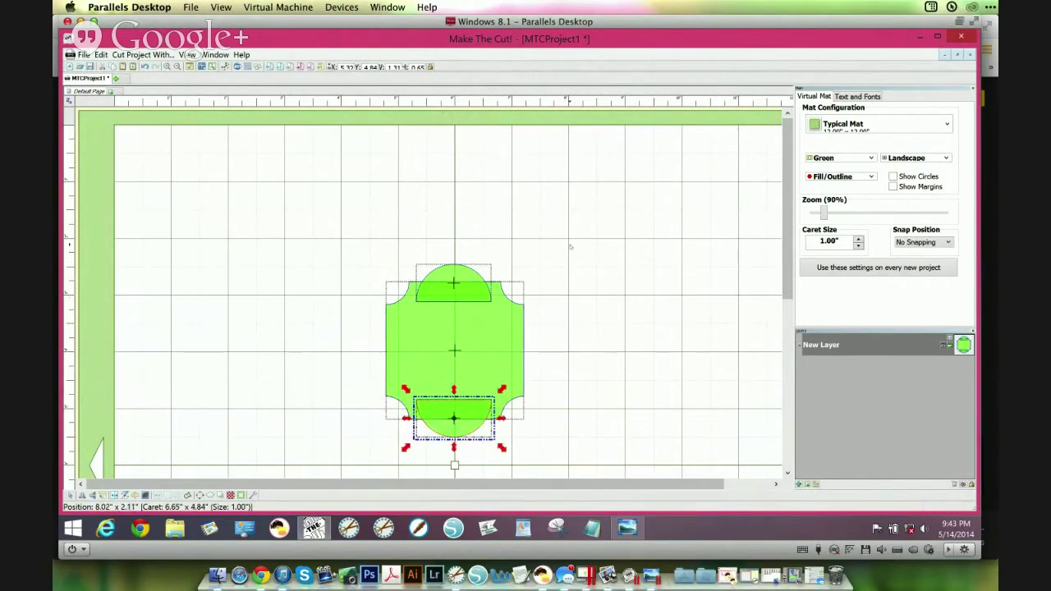
Select the plaque and both half circles and align them by their vertical center
{"action": "left_click", "coordinate": [571, 246]}
{"action": "left_click_drag", "start_coordinate": [570, 243], "coordinate": [325, 472]}
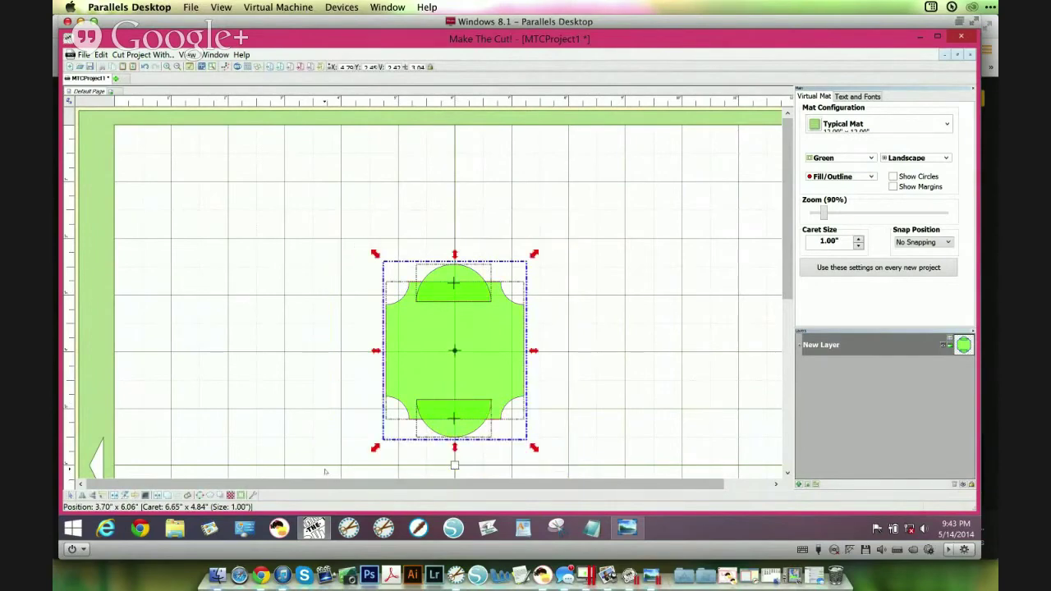
{"action": "right_click", "coordinate": [554, 362]}
{"action": "mouse_move", "coordinate": [603, 297]}
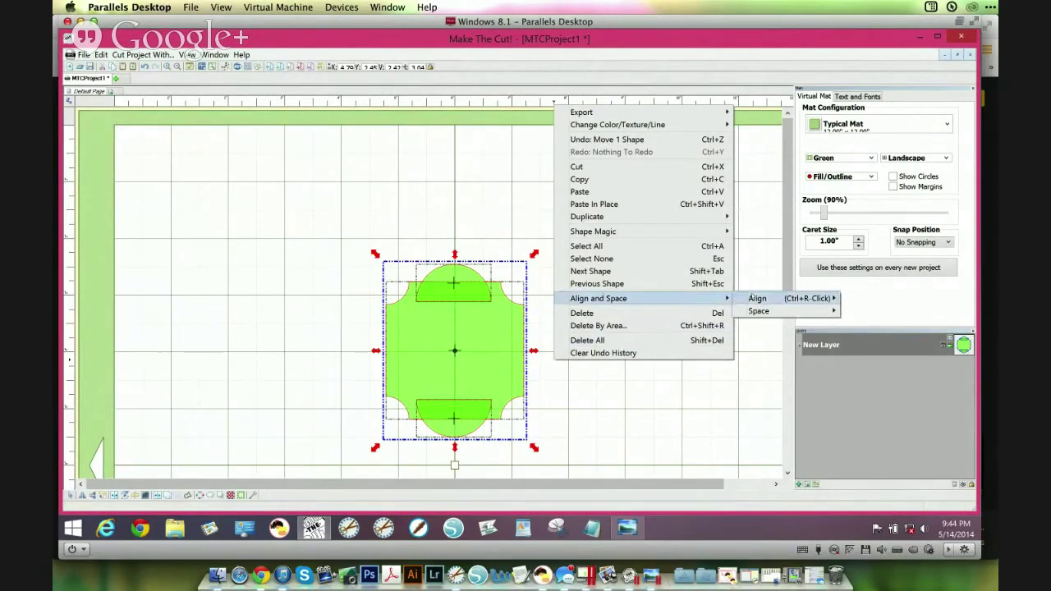
{"action": "mouse_move", "coordinate": [754, 299]}
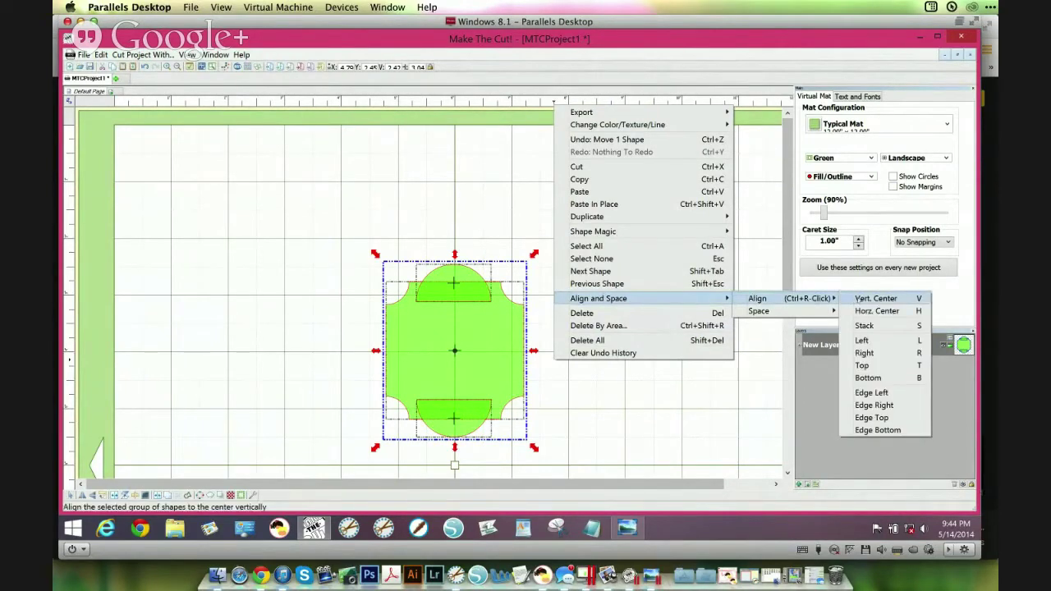
{"action": "left_click", "coordinate": [858, 299]}
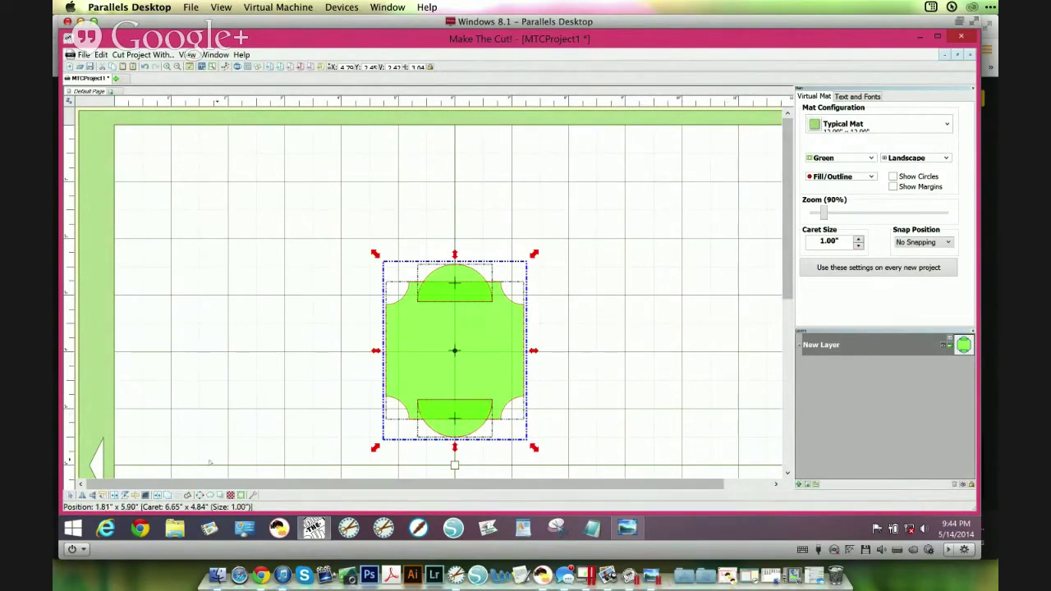
Weld the three aligned shapes into one outline and move it up to about X 4.70, Y 1.55 inches
{"action": "left_click", "coordinate": [169, 497]}
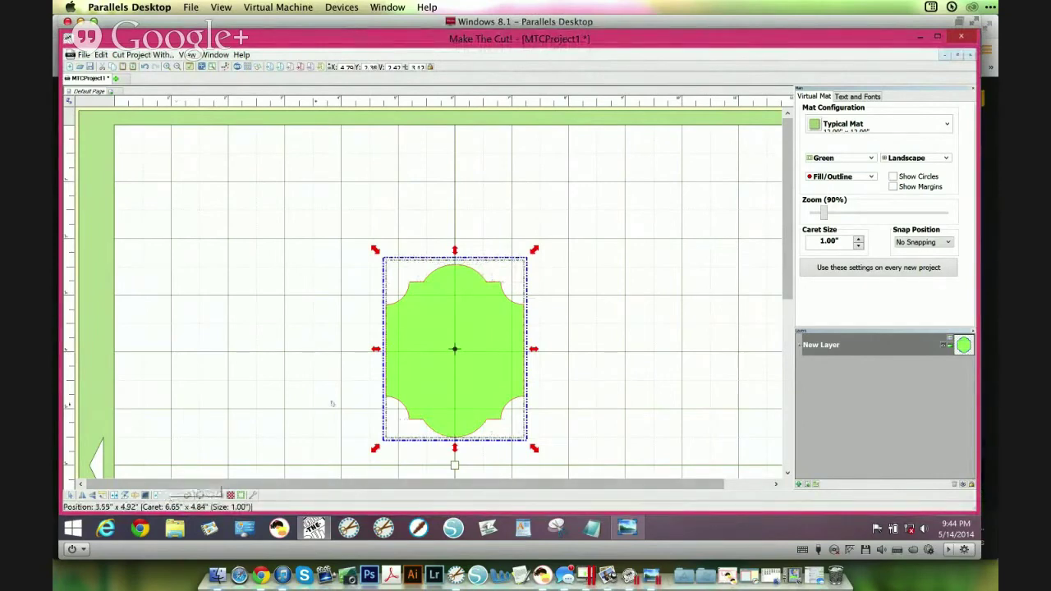
{"action": "left_click_drag", "start_coordinate": [416, 368], "coordinate": [411, 321]}
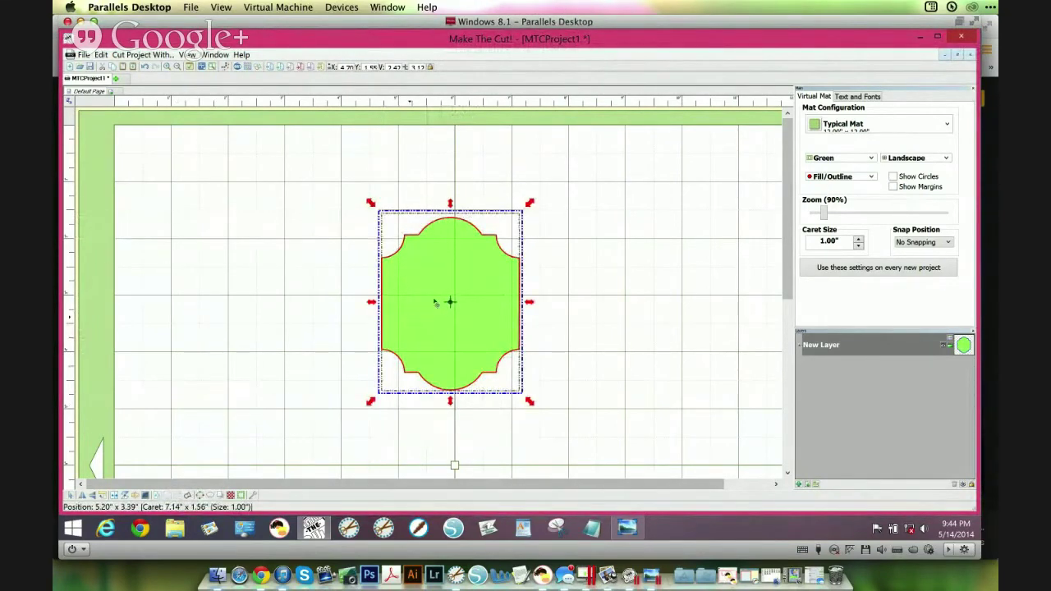
Create 8 nested duplicates inside the welded shape with a -4.5010 mm gap, scaled by height and colored from cyan to yellow
{"action": "right_click", "coordinate": [437, 302]}
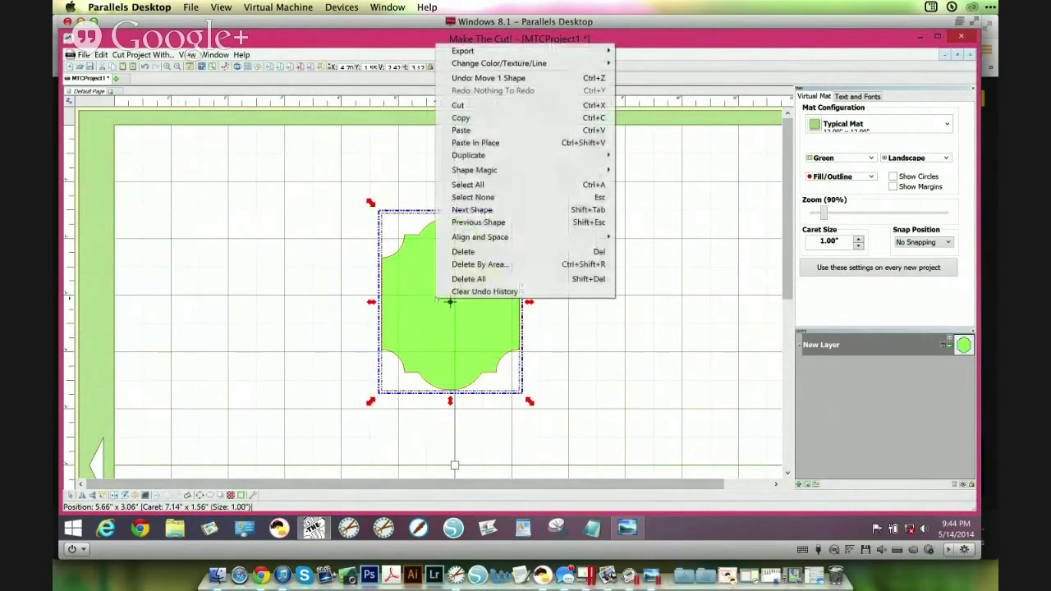
{"action": "mouse_move", "coordinate": [477, 156]}
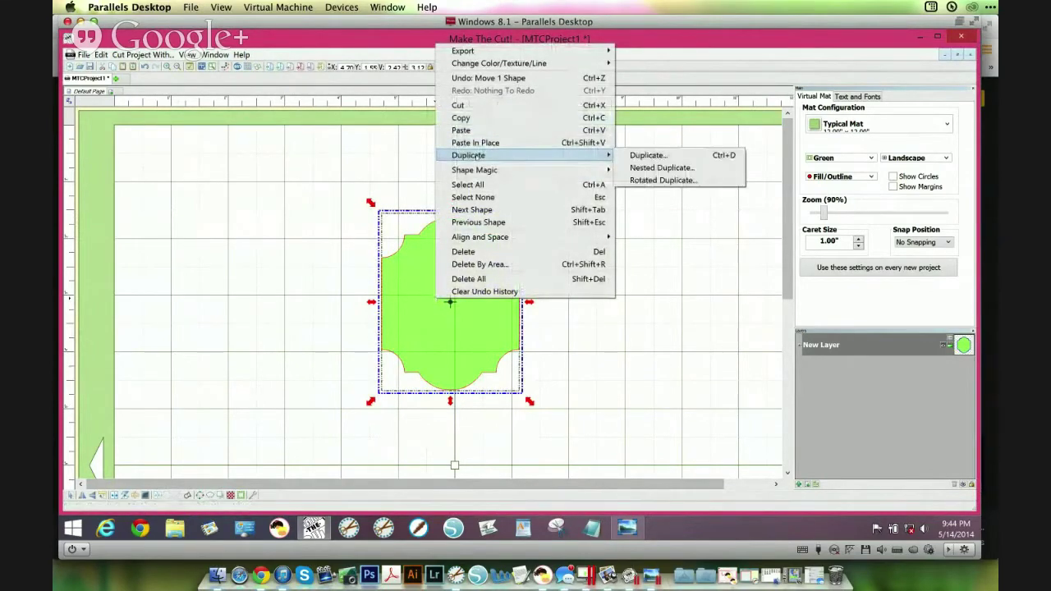
{"action": "left_click", "coordinate": [639, 168]}
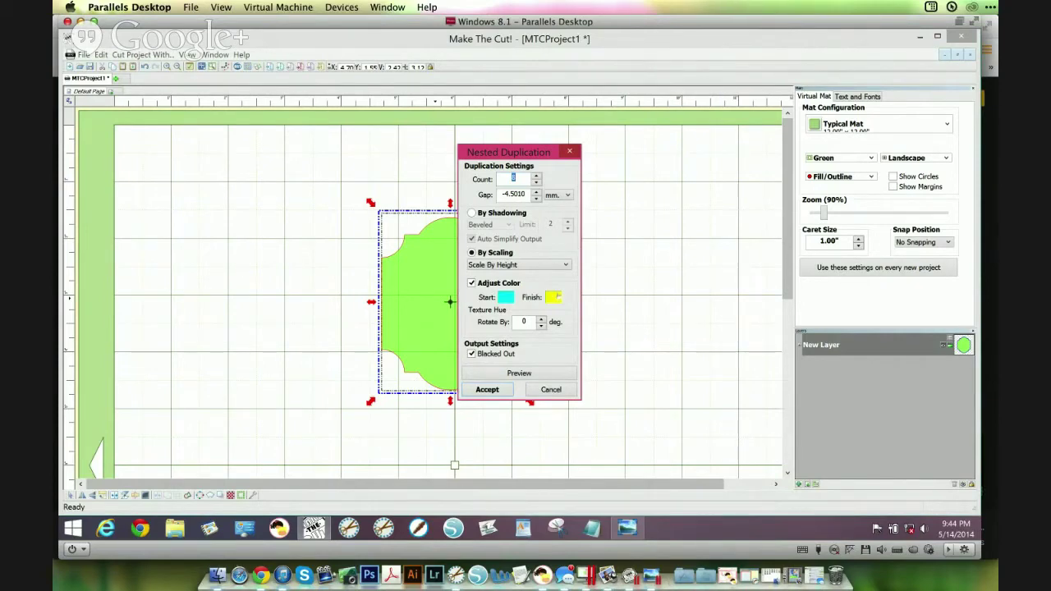
{"action": "left_click", "coordinate": [555, 296]}
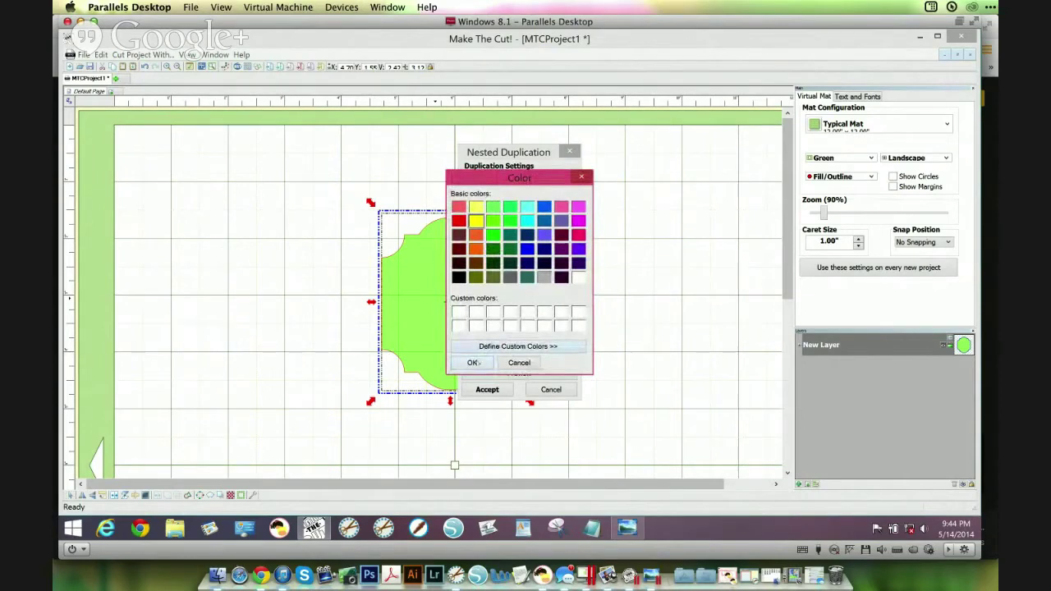
{"action": "left_click", "coordinate": [473, 362]}
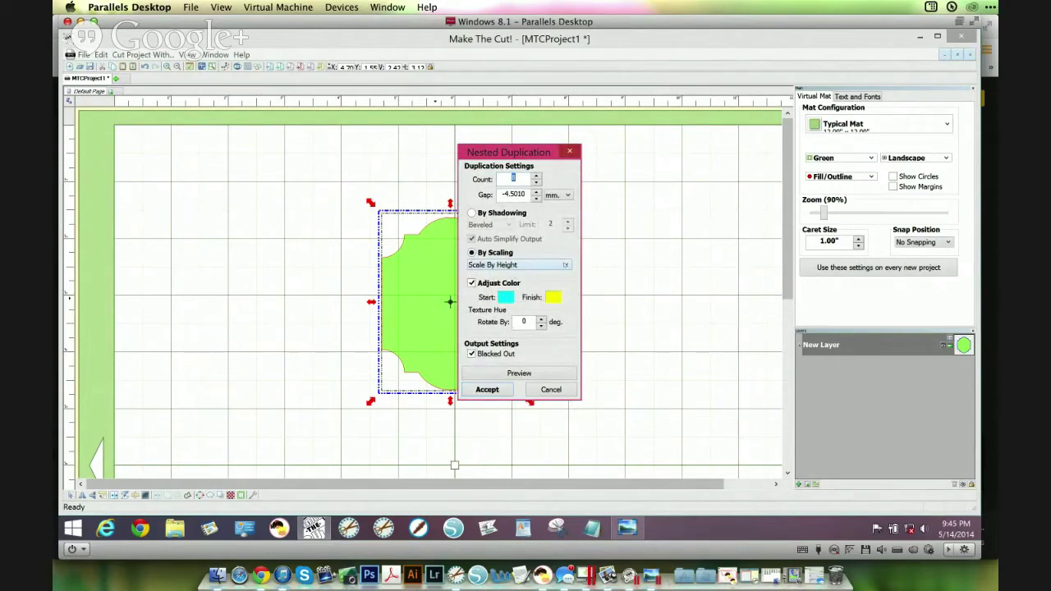
{"action": "left_click", "coordinate": [565, 264]}
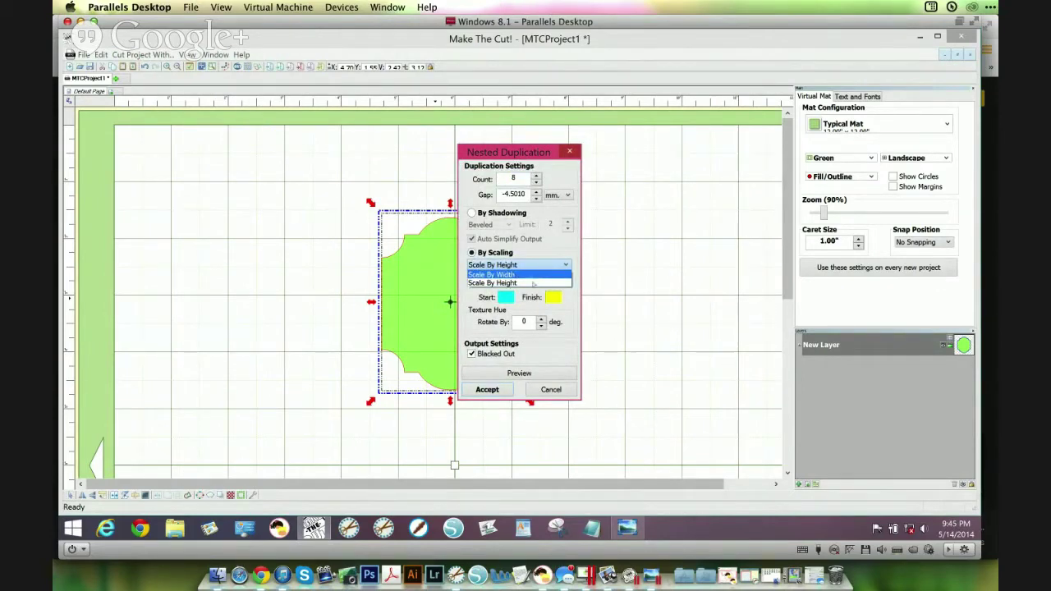
{"action": "left_click", "coordinate": [533, 284]}
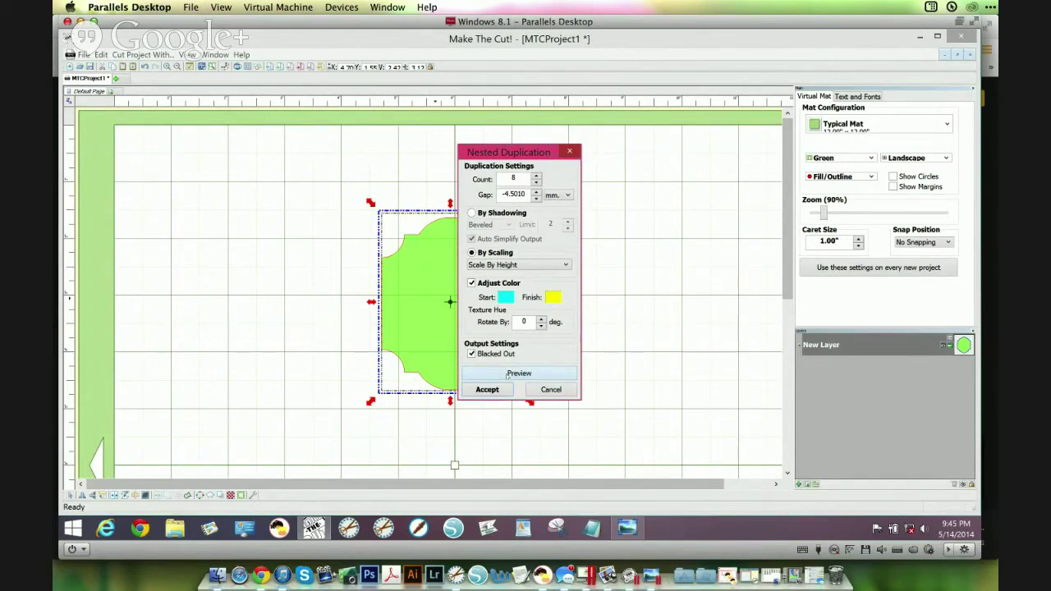
{"action": "left_click", "coordinate": [507, 374]}
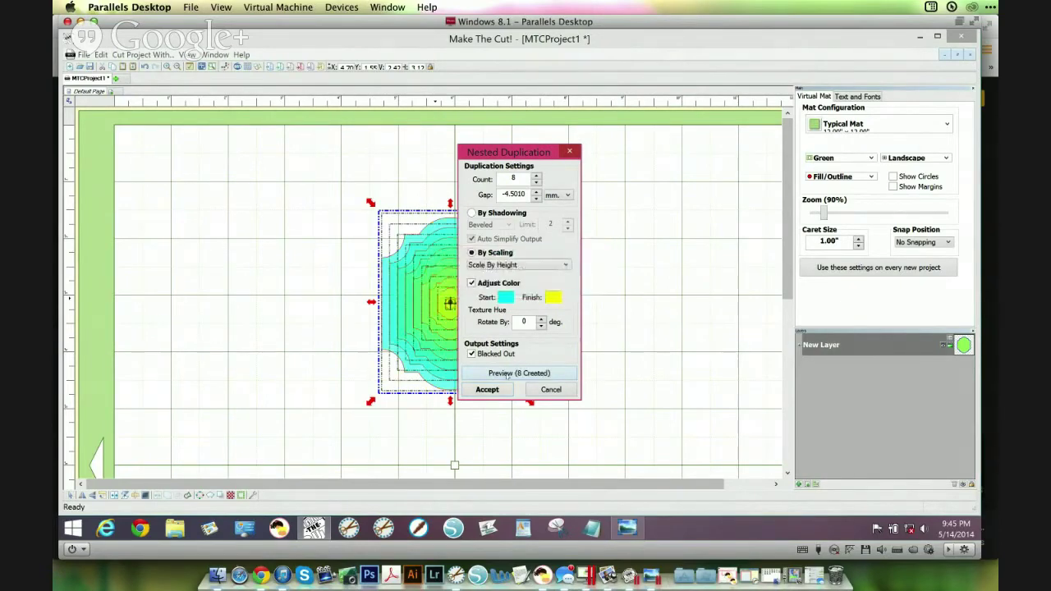
{"action": "left_click", "coordinate": [566, 265]}
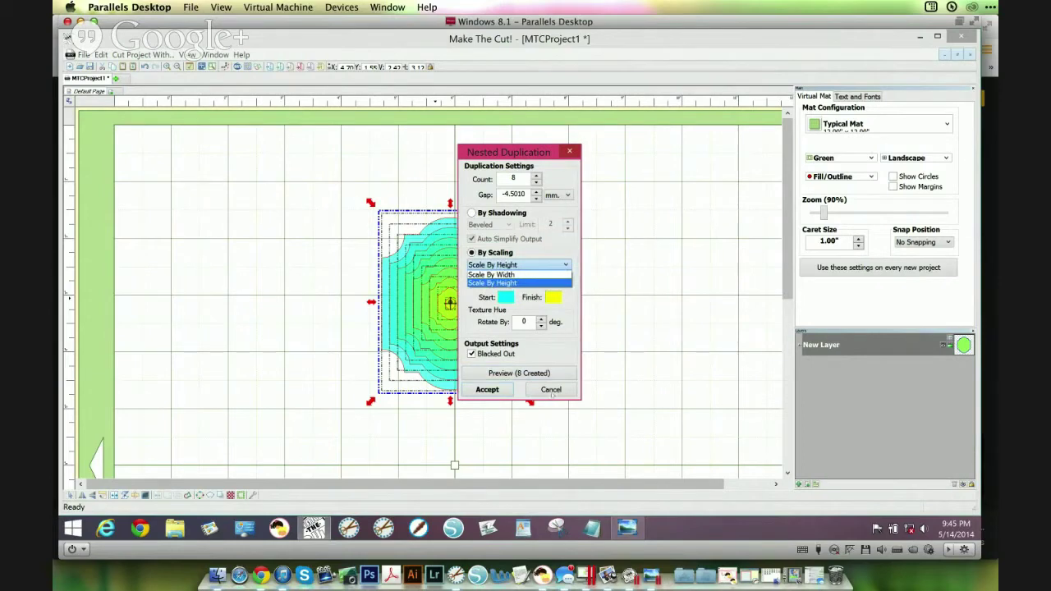
{"action": "left_click", "coordinate": [493, 283]}
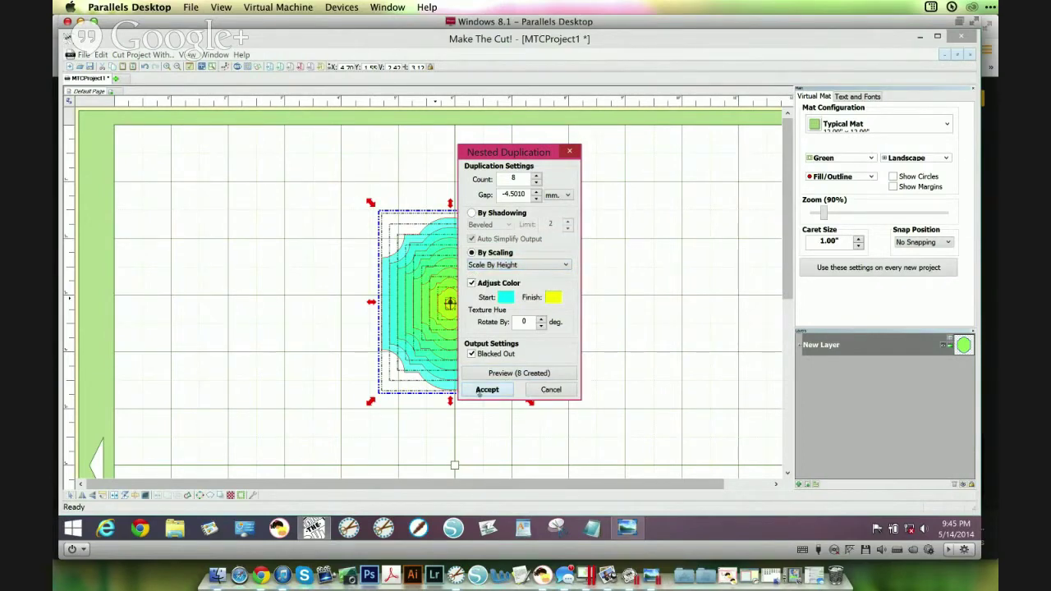
{"action": "left_click", "coordinate": [487, 390]}
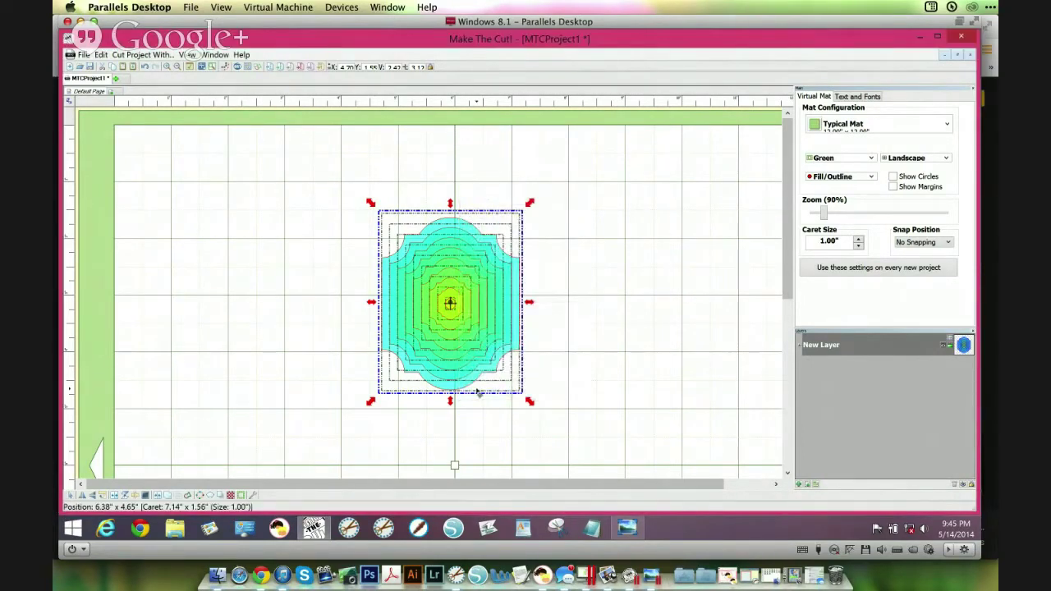
Deselect the nested shapes and undo the inward nested duplication
{"action": "left_click", "coordinate": [581, 312]}
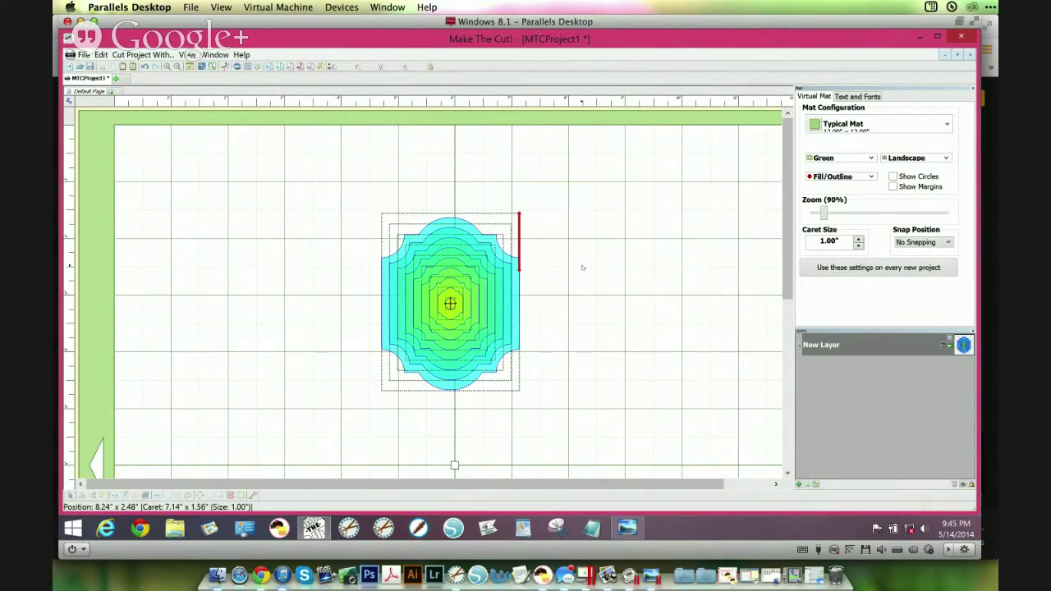
{"action": "key", "text": "Escape"}
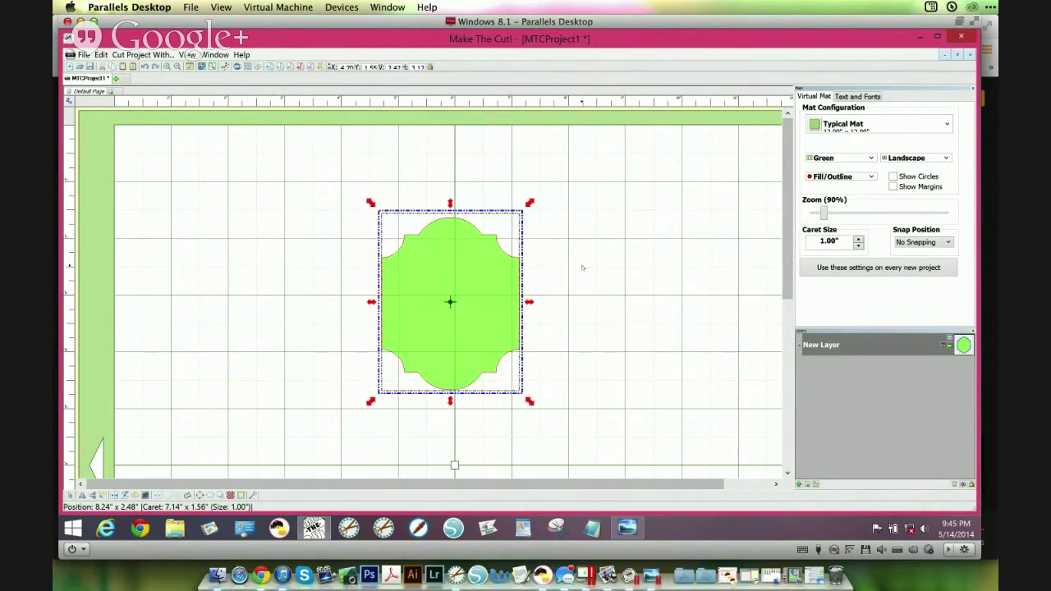
Create 8 nested duplicates outward from the welded shape with a 4.5010 mm gap, scaled by height from cyan to yellow, and deselect them
{"action": "right_click", "coordinate": [465, 266]}
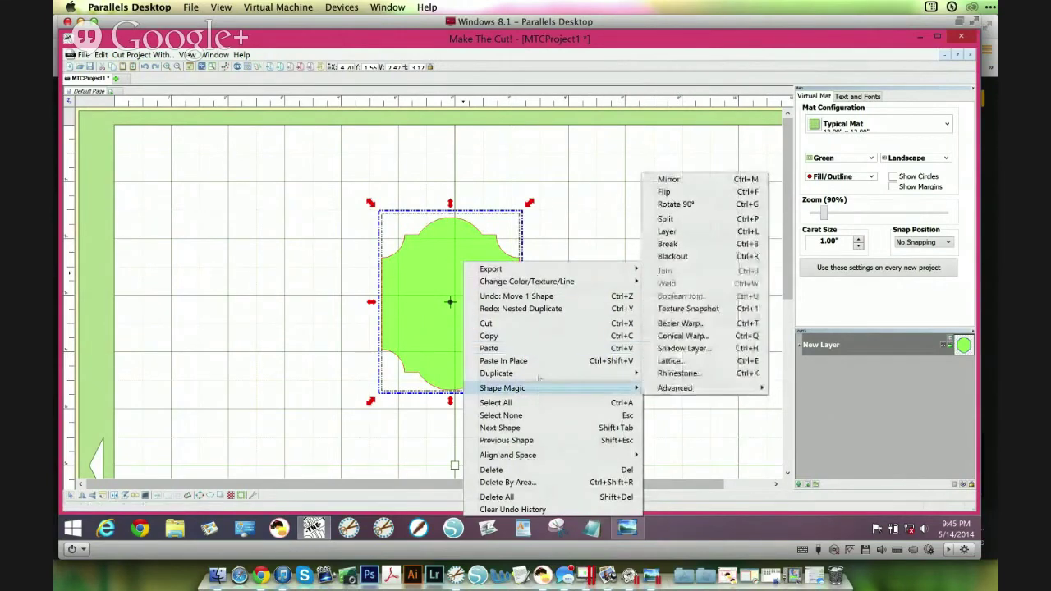
{"action": "mouse_move", "coordinate": [563, 377]}
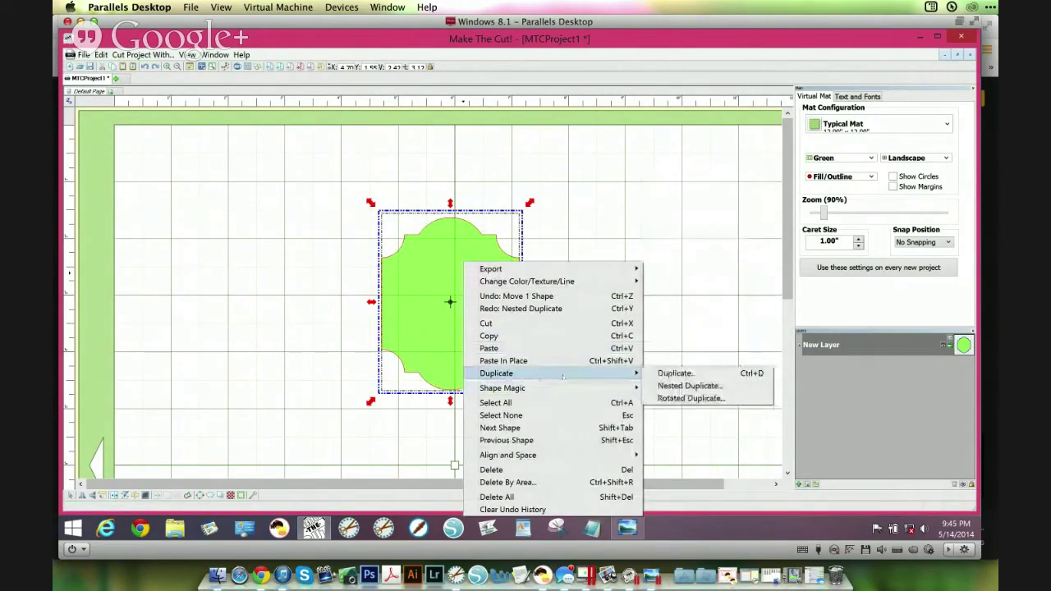
{"action": "left_click", "coordinate": [673, 385]}
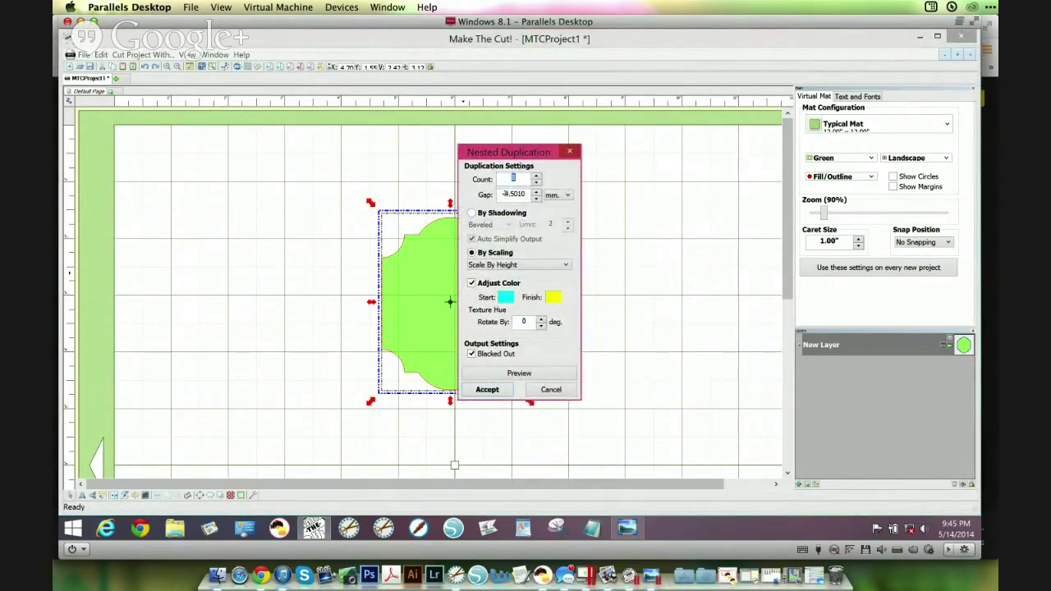
{"action": "type", "text": "8"}
{"action": "left_click", "coordinate": [504, 194]}
{"action": "left_click", "coordinate": [491, 374]}
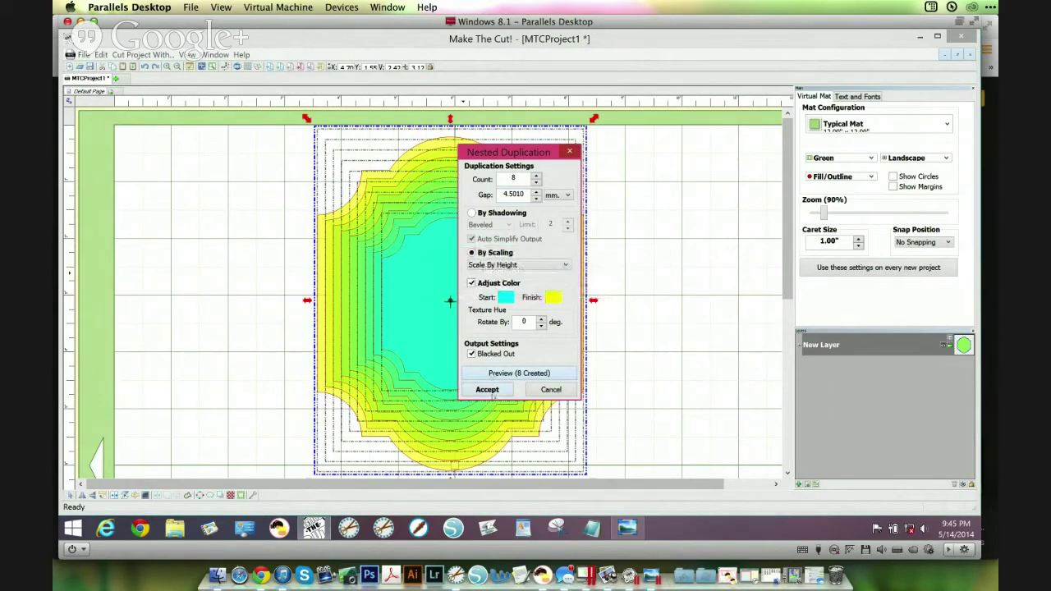
{"action": "left_click", "coordinate": [490, 391]}
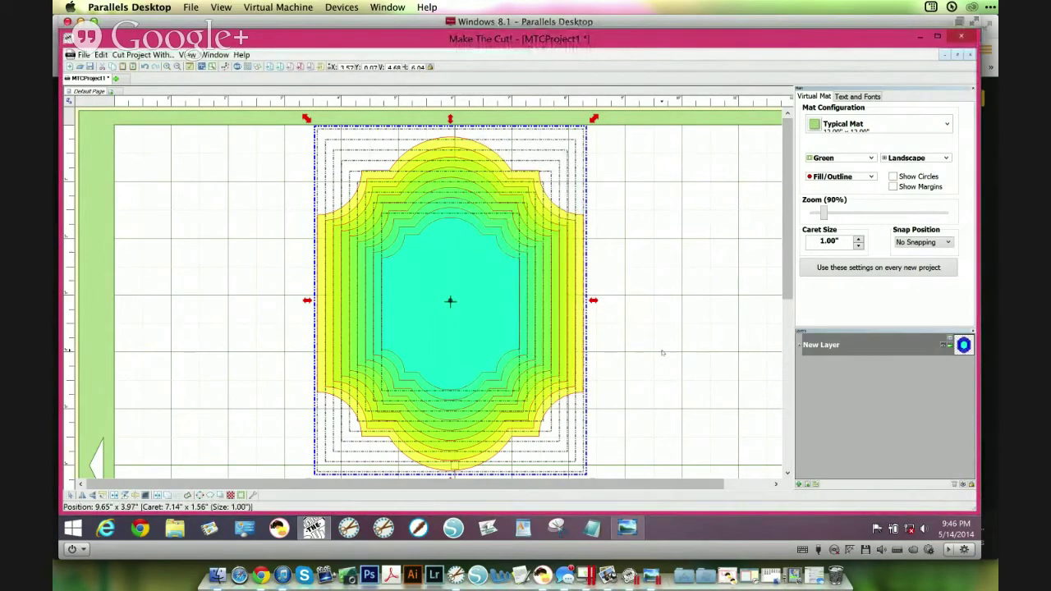
{"action": "left_click", "coordinate": [652, 203]}
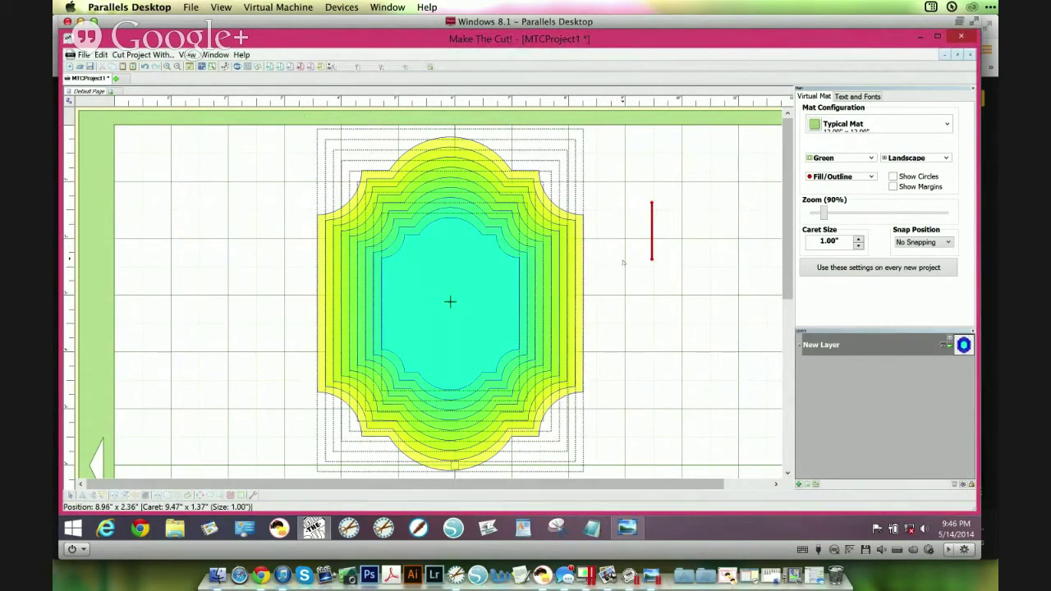
Copy the two outermost nested shapes and paste them in place on a new layer
{"action": "left_click", "coordinate": [581, 279]}
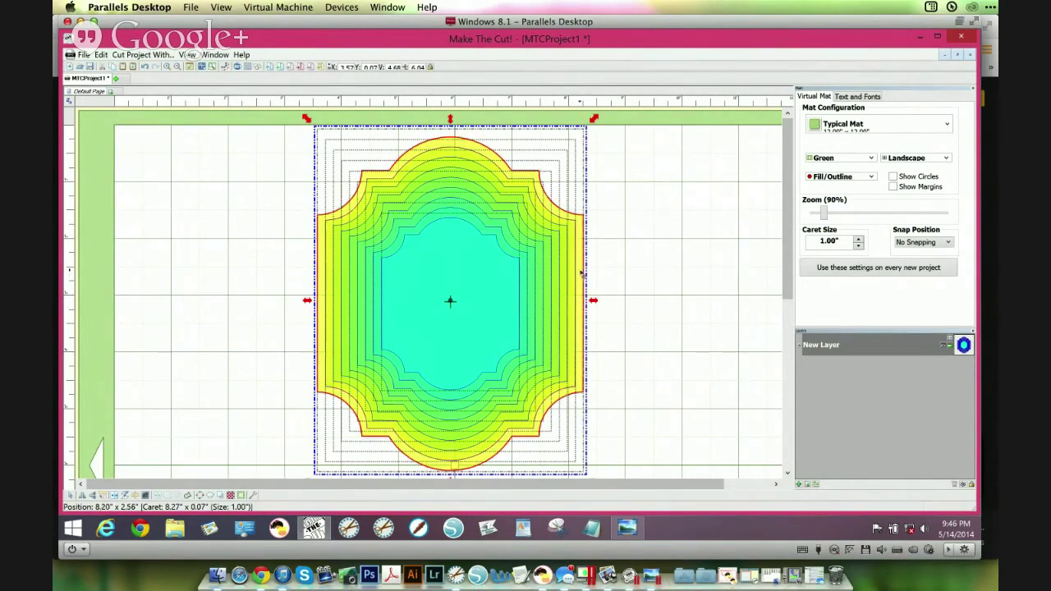
{"action": "left_click", "coordinate": [580, 274]}
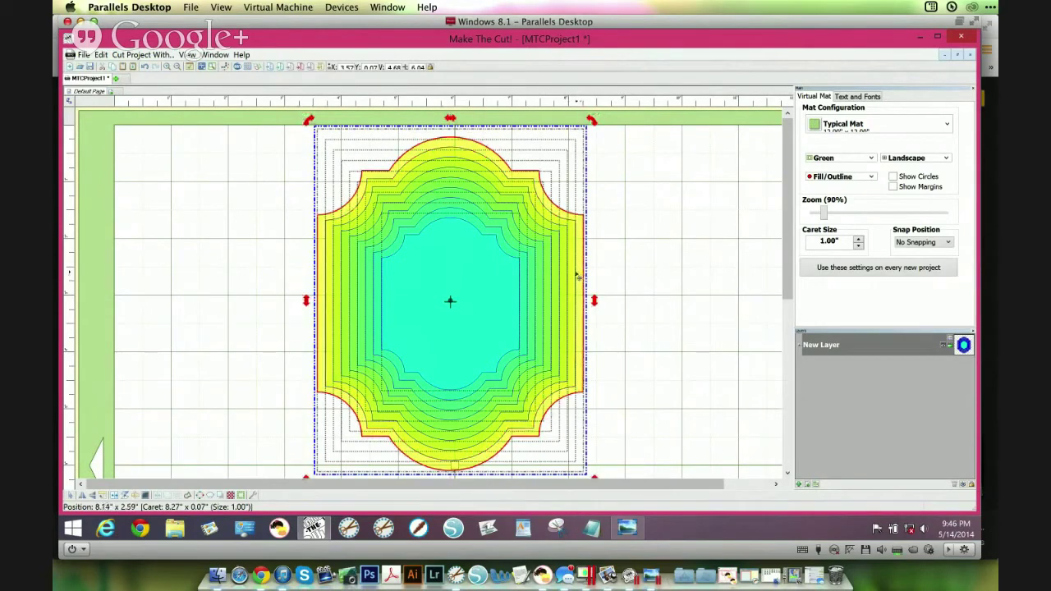
{"action": "left_click", "coordinate": [573, 276]}
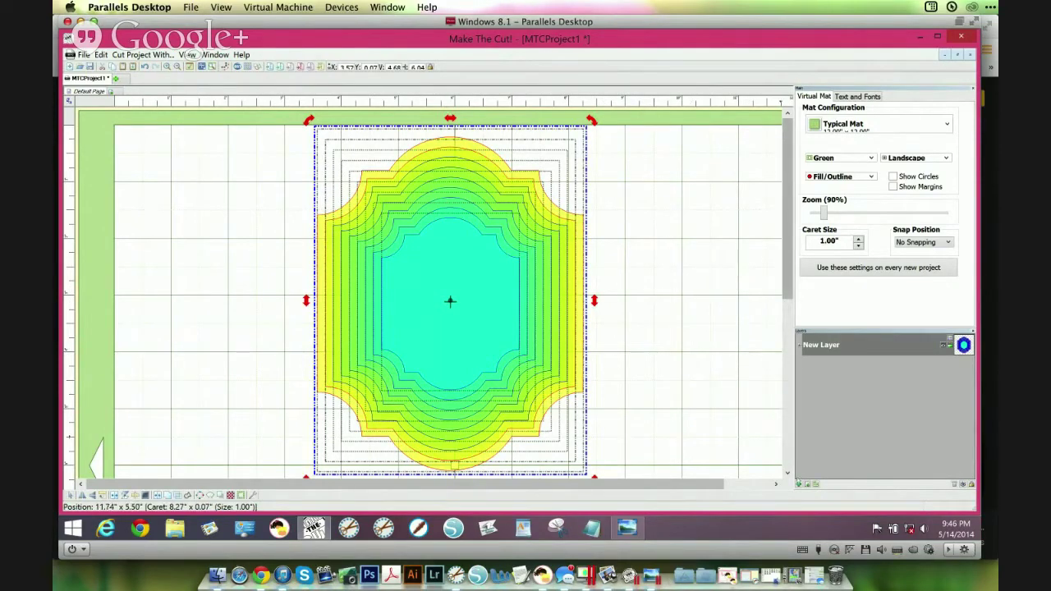
{"action": "left_click", "coordinate": [799, 485]}
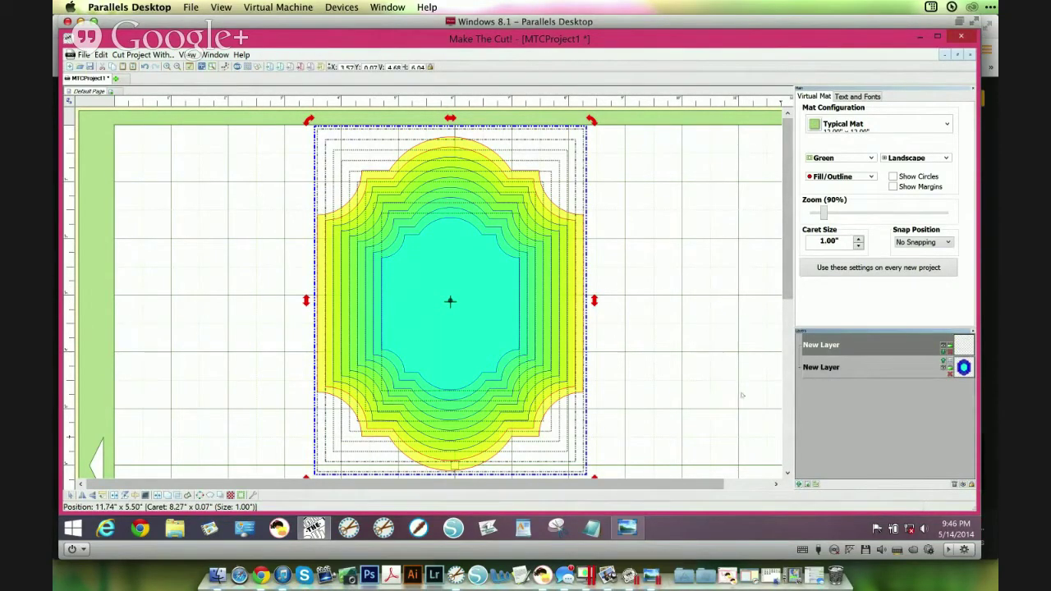
{"action": "right_click", "coordinate": [692, 291]}
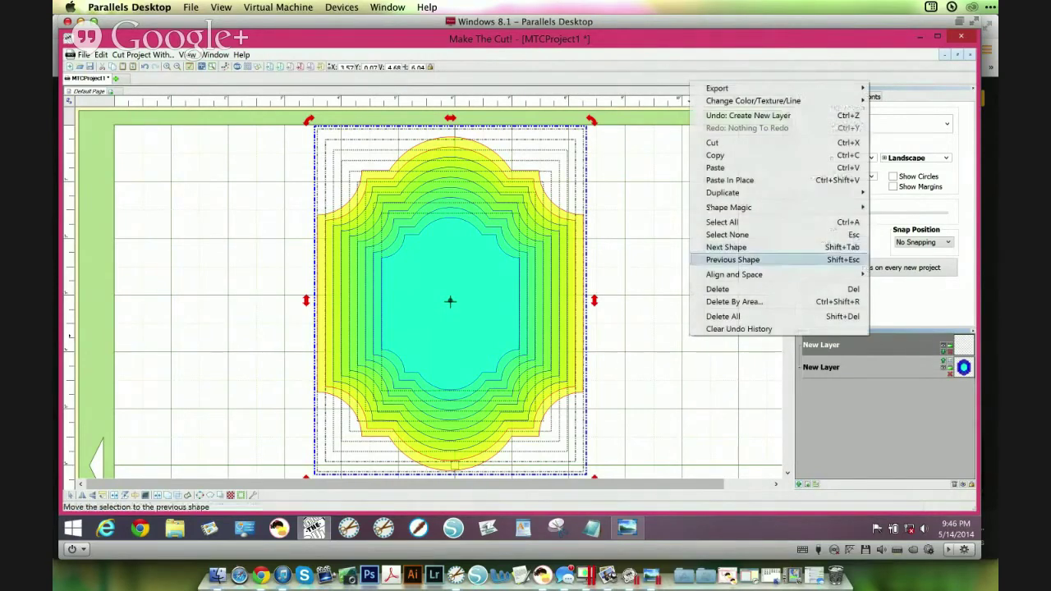
{"action": "left_click", "coordinate": [725, 157]}
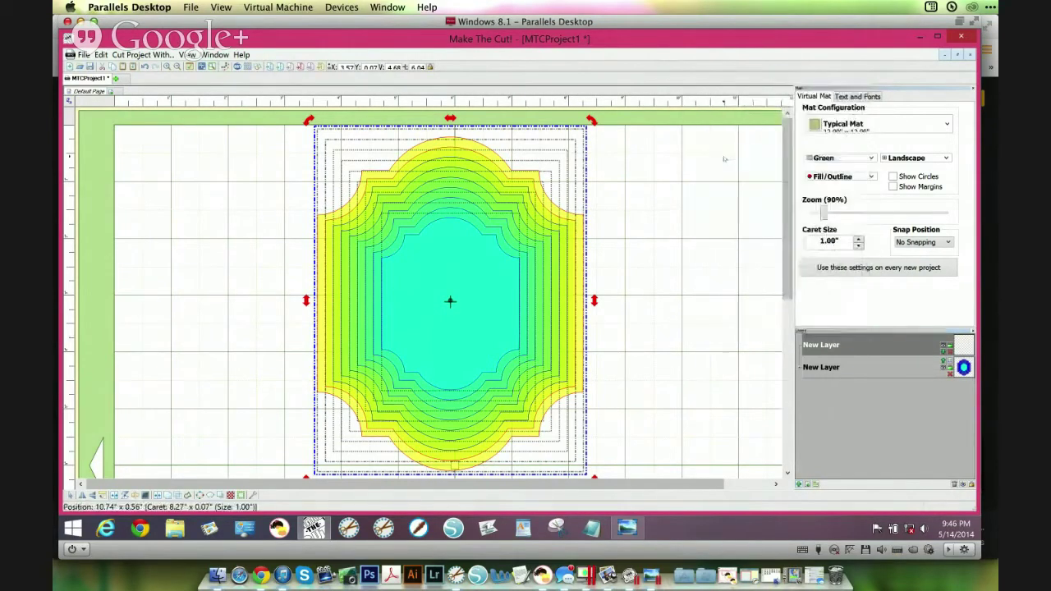
{"action": "right_click", "coordinate": [688, 194]}
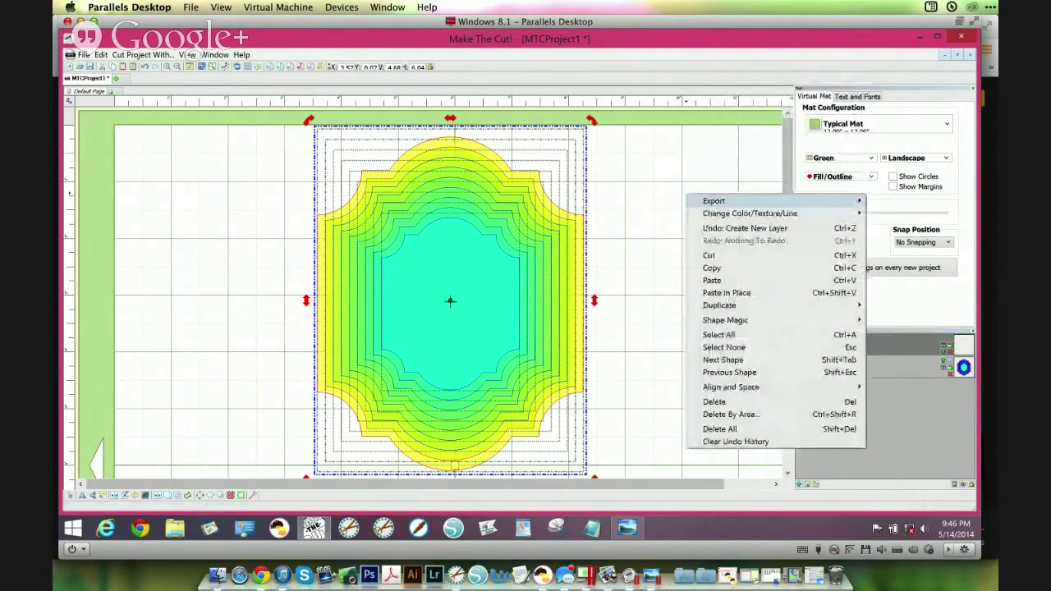
{"action": "left_click", "coordinate": [725, 293]}
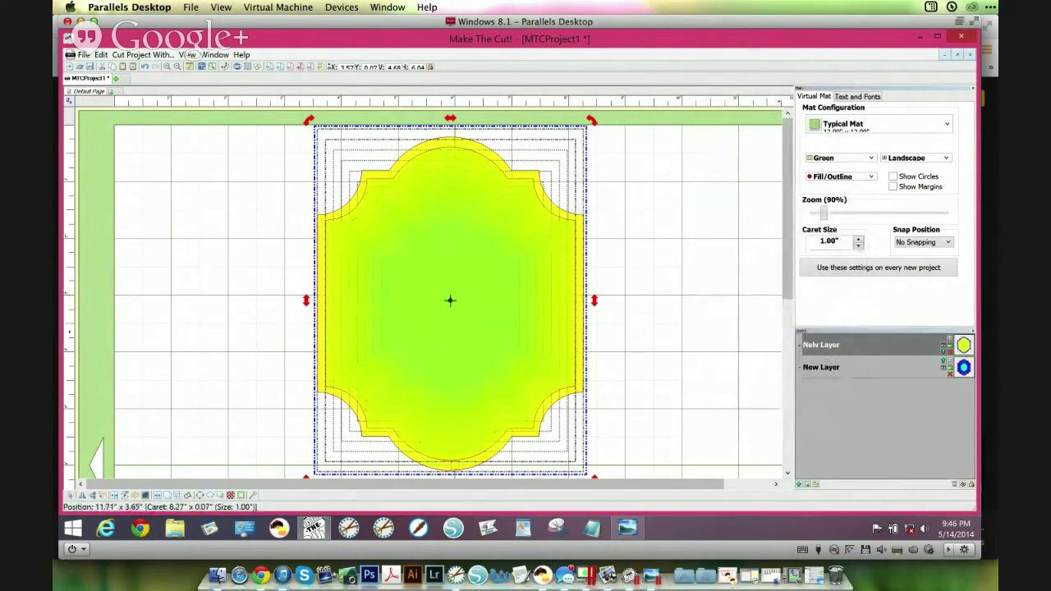
Join the two copied outlines into one frame with the nested-shapes layer temporarily hidden, and lock the frame's layer
{"action": "left_click", "coordinate": [943, 368]}
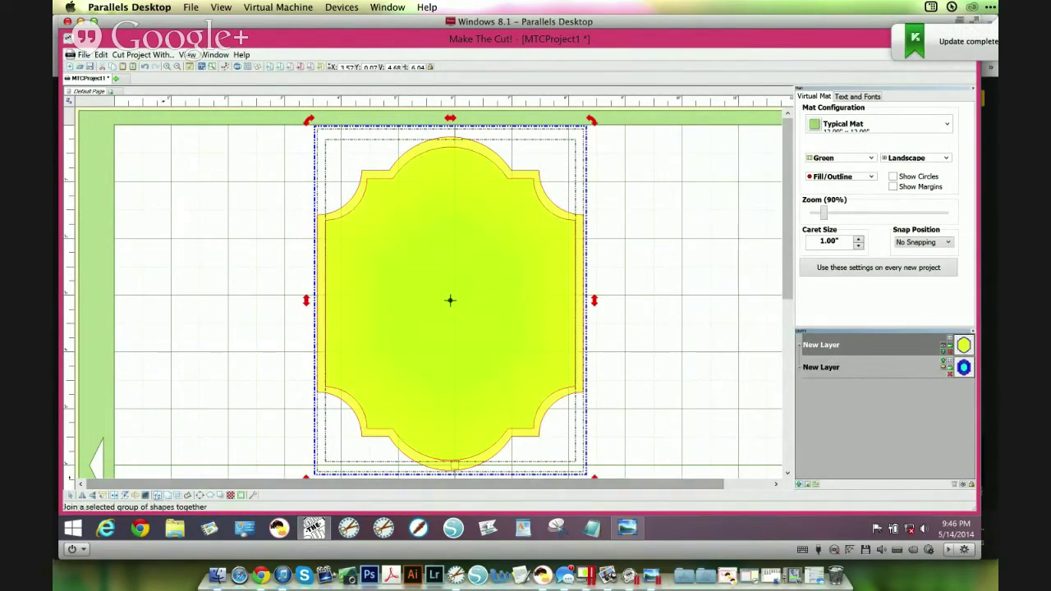
{"action": "left_click", "coordinate": [157, 496]}
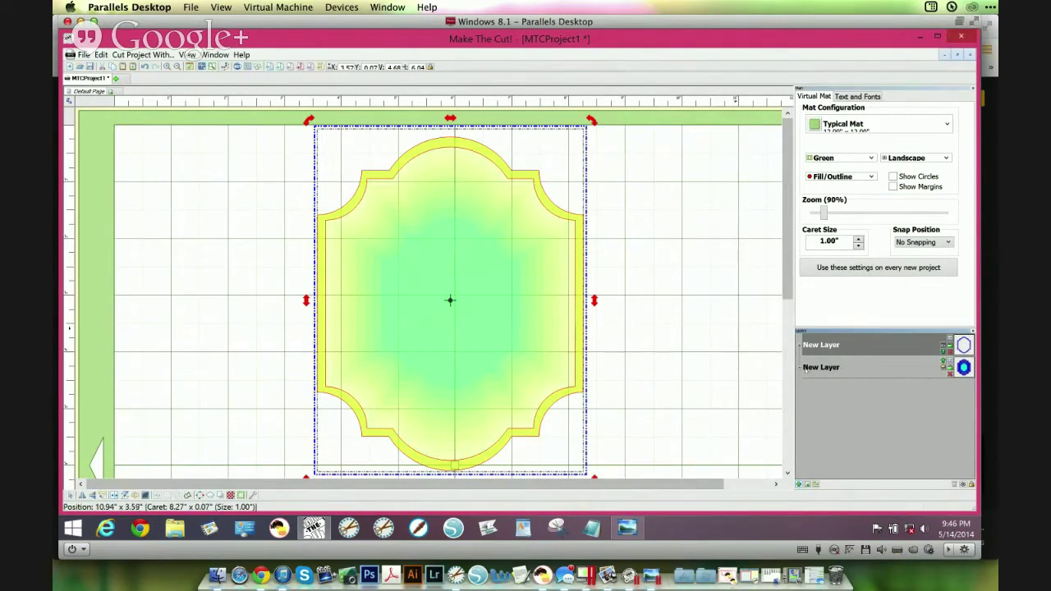
{"action": "left_click", "coordinate": [943, 368]}
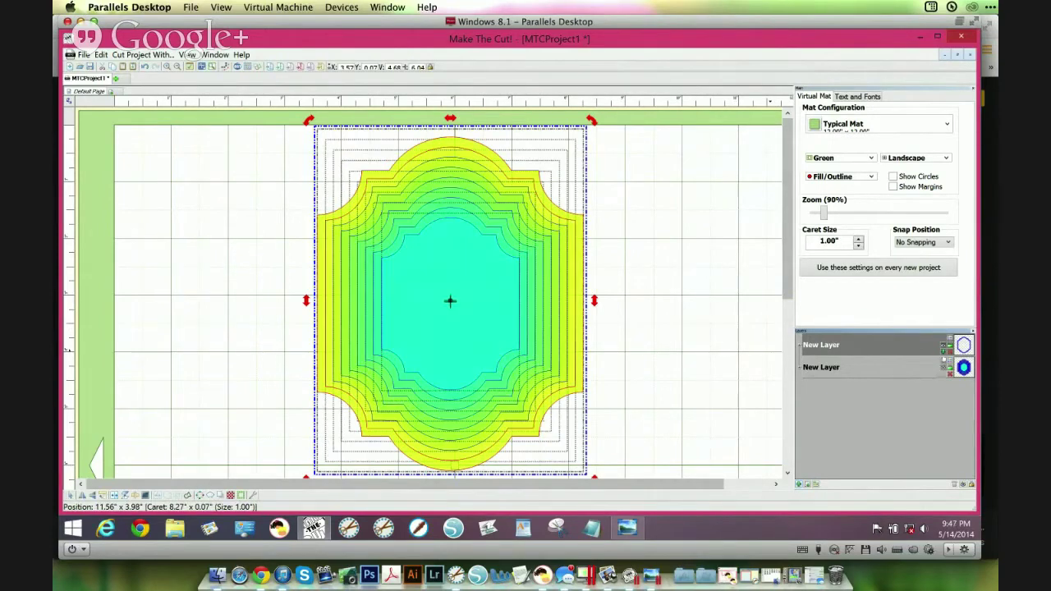
{"action": "key", "text": "Escape"}
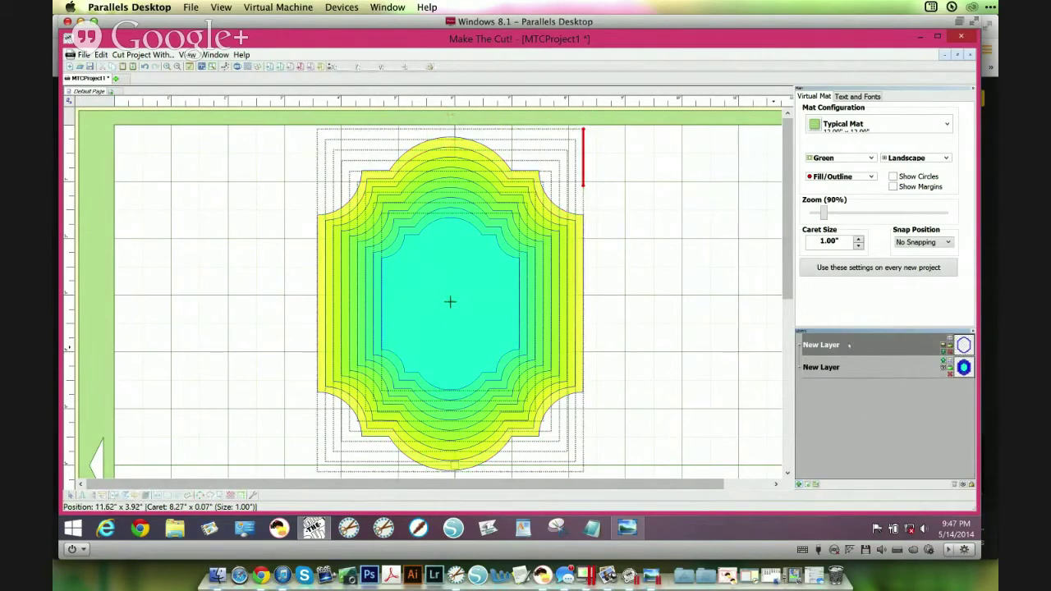
Copy the single outermost nested shape and paste it in place on another new layer as a solid mat
{"action": "left_click", "coordinate": [582, 322]}
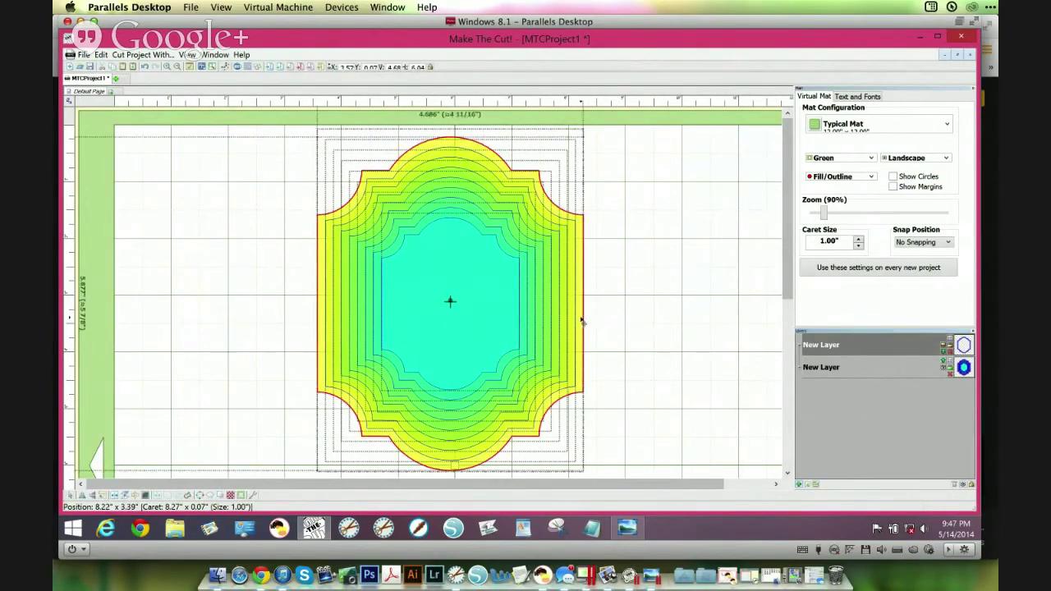
{"action": "right_click", "coordinate": [607, 305]}
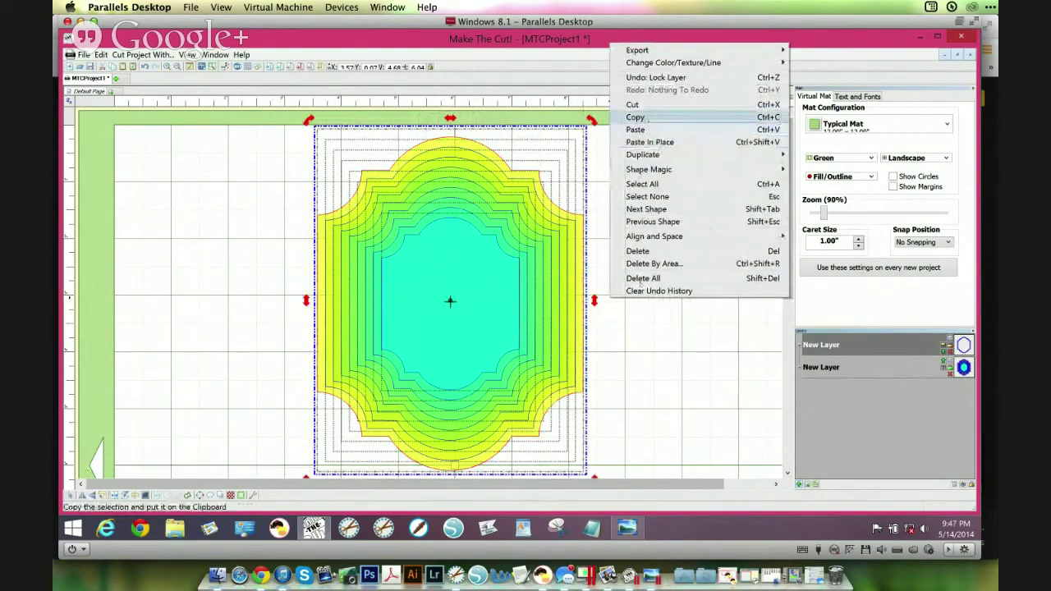
{"action": "left_click", "coordinate": [637, 116]}
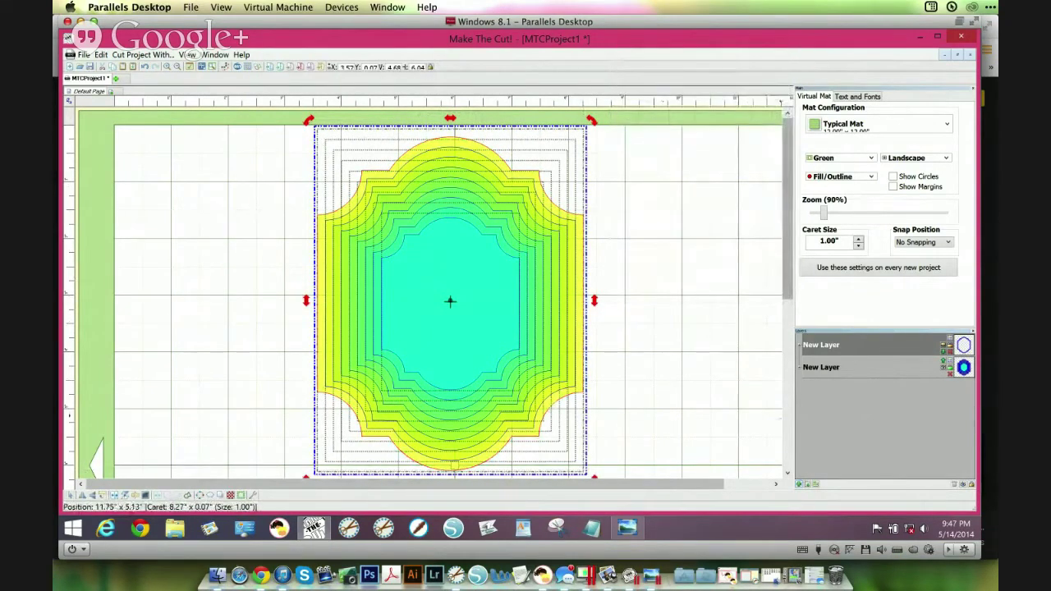
{"action": "left_click", "coordinate": [798, 485]}
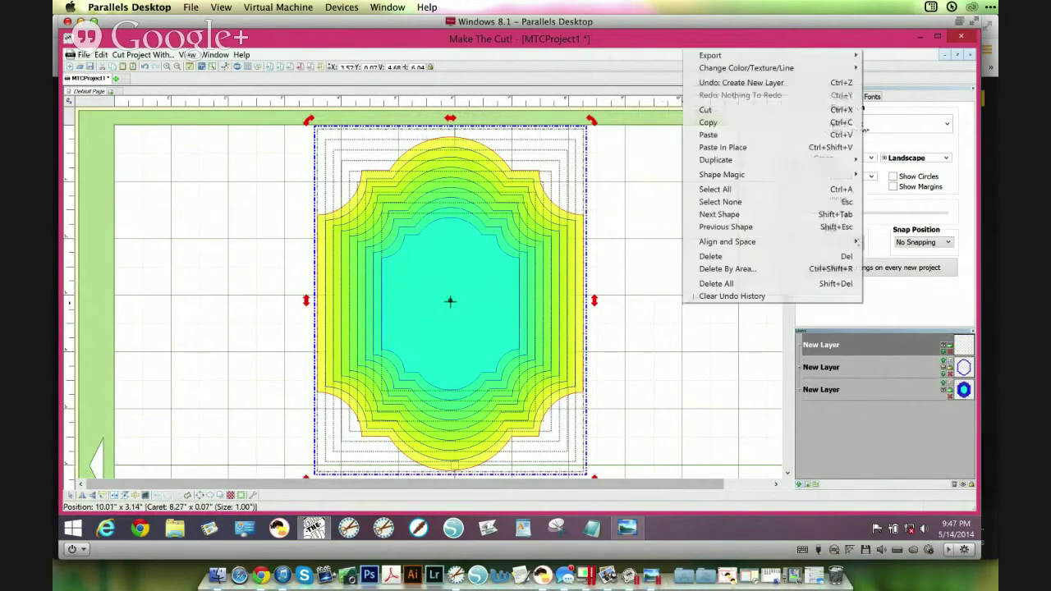
{"action": "right_click", "coordinate": [684, 306]}
{"action": "left_click", "coordinate": [723, 147]}
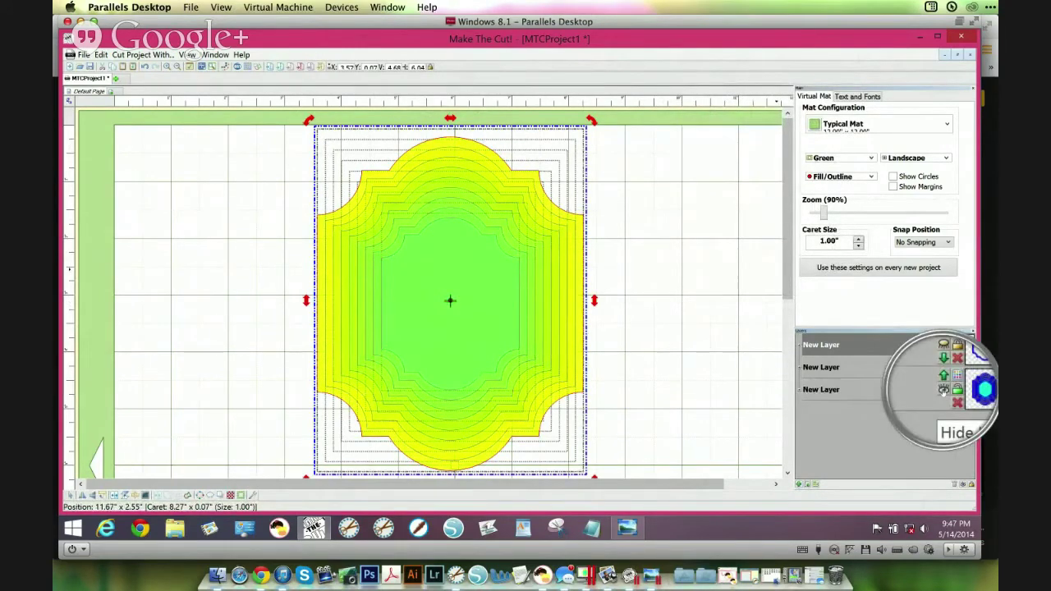
Hide the nested-shapes layer and reorder the solid mat's layer below the frame's layer
{"action": "left_click", "coordinate": [945, 391]}
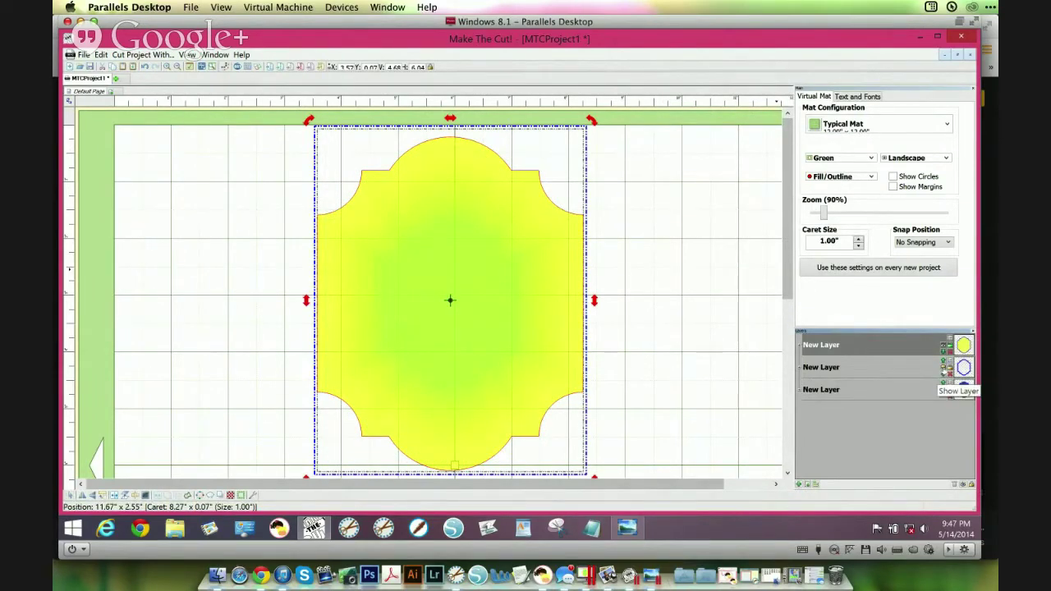
{"action": "left_click", "coordinate": [944, 390]}
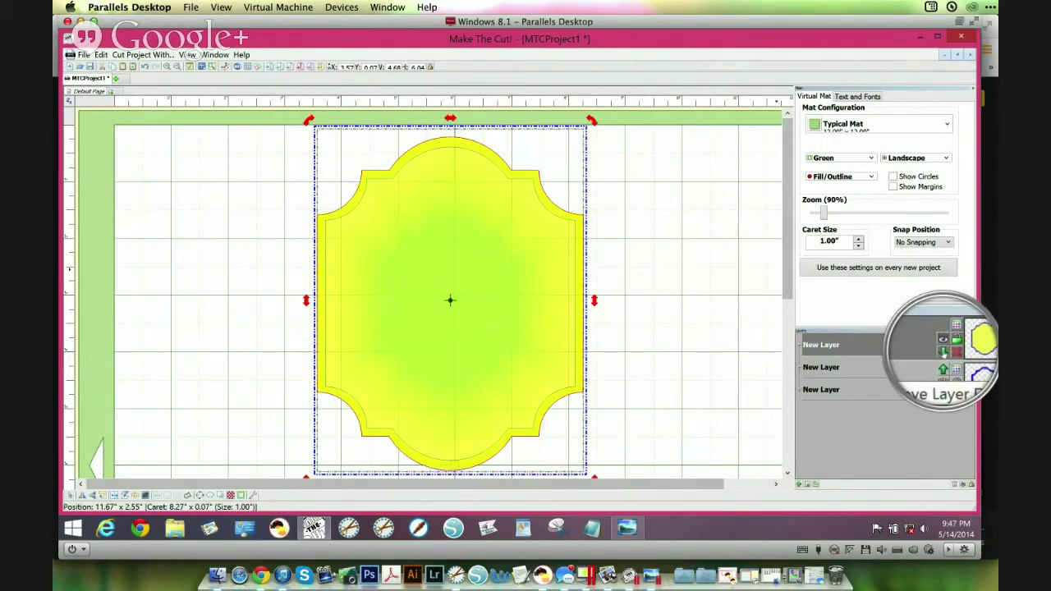
{"action": "left_click", "coordinate": [943, 351]}
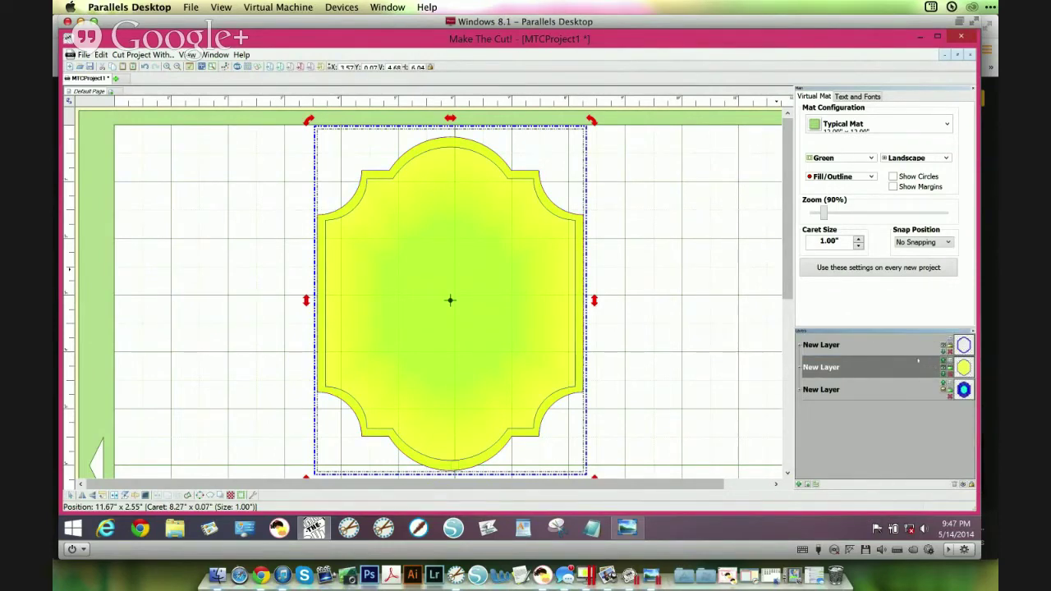
Try to move the frame off the solid mat, and undo the move
{"action": "left_click", "coordinate": [629, 260]}
{"action": "left_click", "coordinate": [842, 345]}
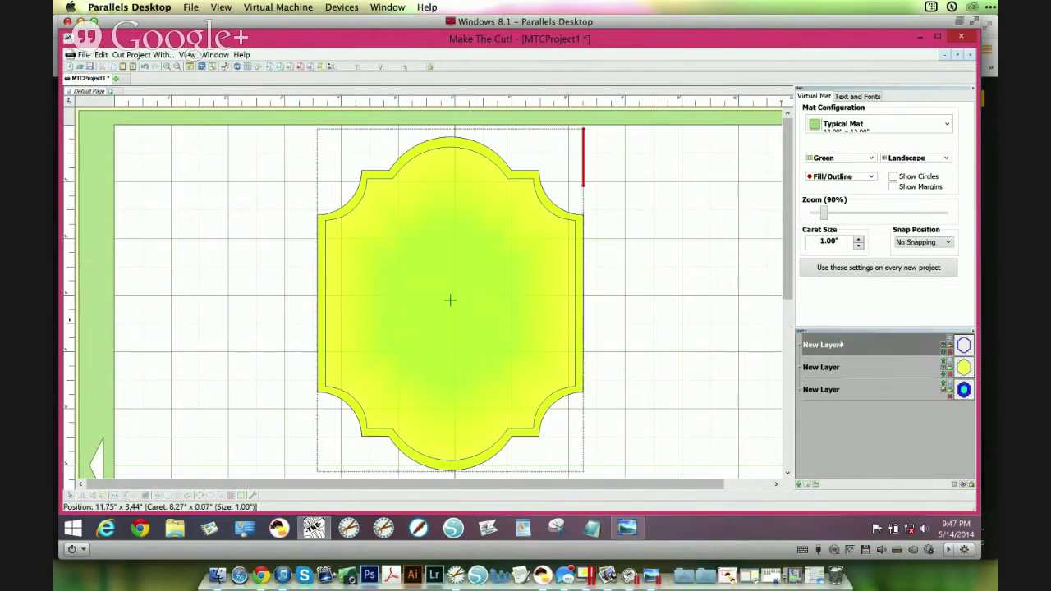
{"action": "left_click_drag", "start_coordinate": [587, 261], "coordinate": [616, 263]}
{"action": "key", "text": "ctrl+z"}
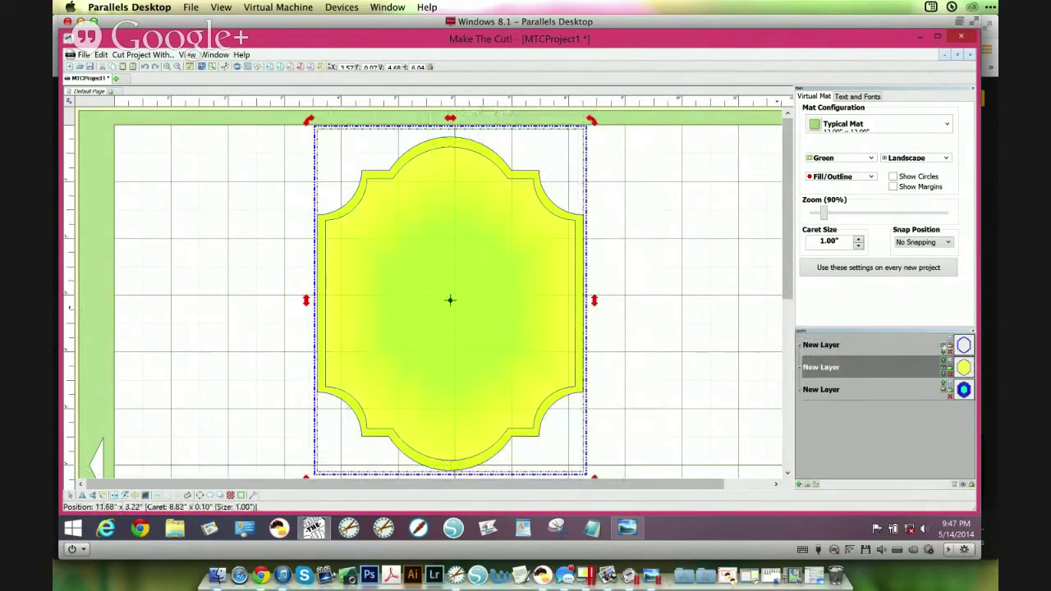
Unlock the frame's layer and move the frame sideways off the solid mat and back over it twice
{"action": "right_click", "coordinate": [909, 347]}
{"action": "left_click", "coordinate": [901, 350]}
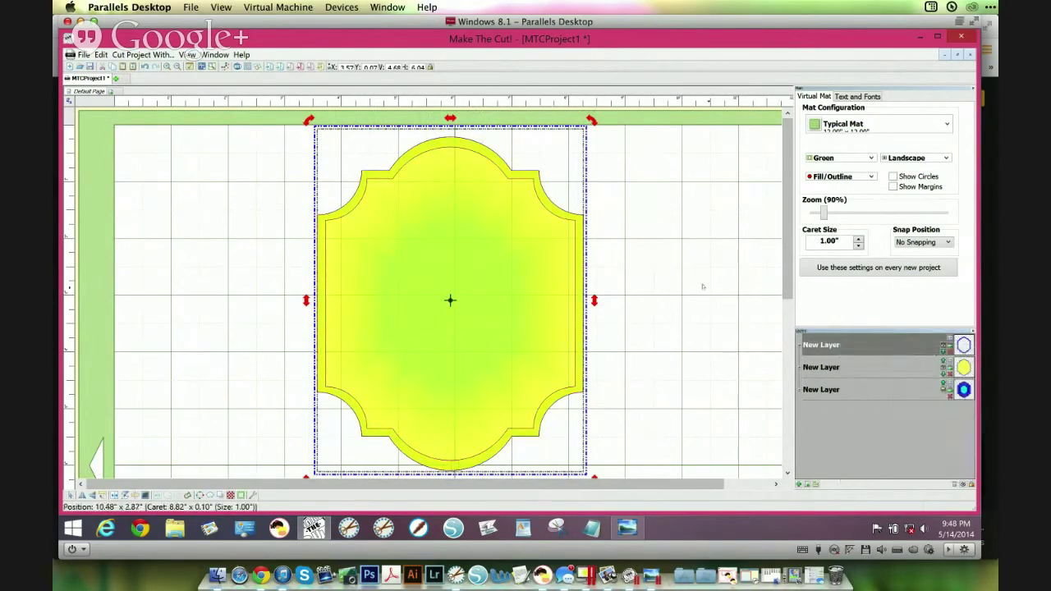
{"action": "left_click_drag", "start_coordinate": [584, 274], "coordinate": [677, 275]}
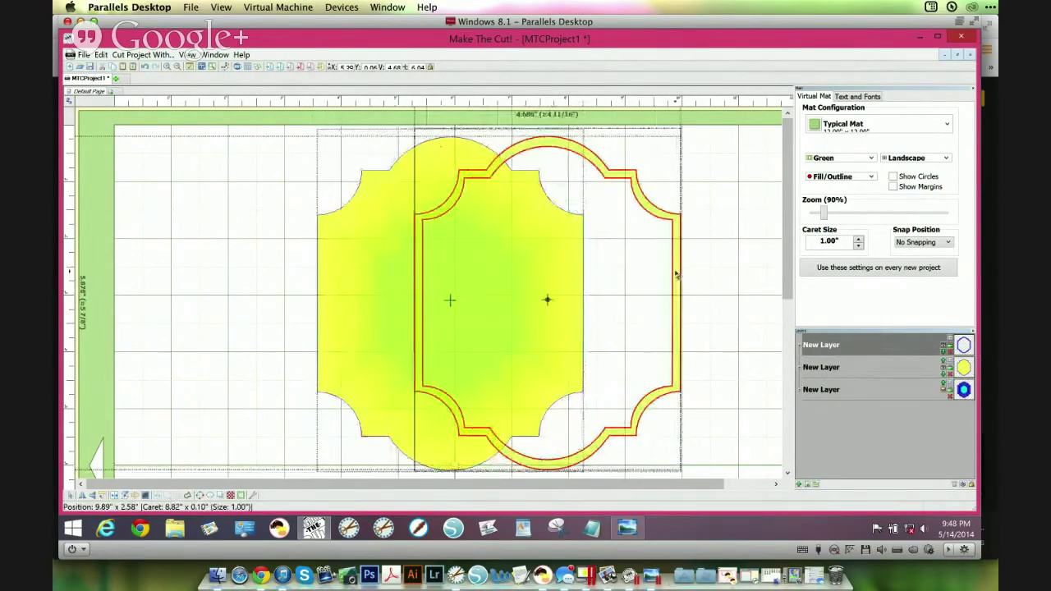
{"action": "left_click", "coordinate": [677, 275]}
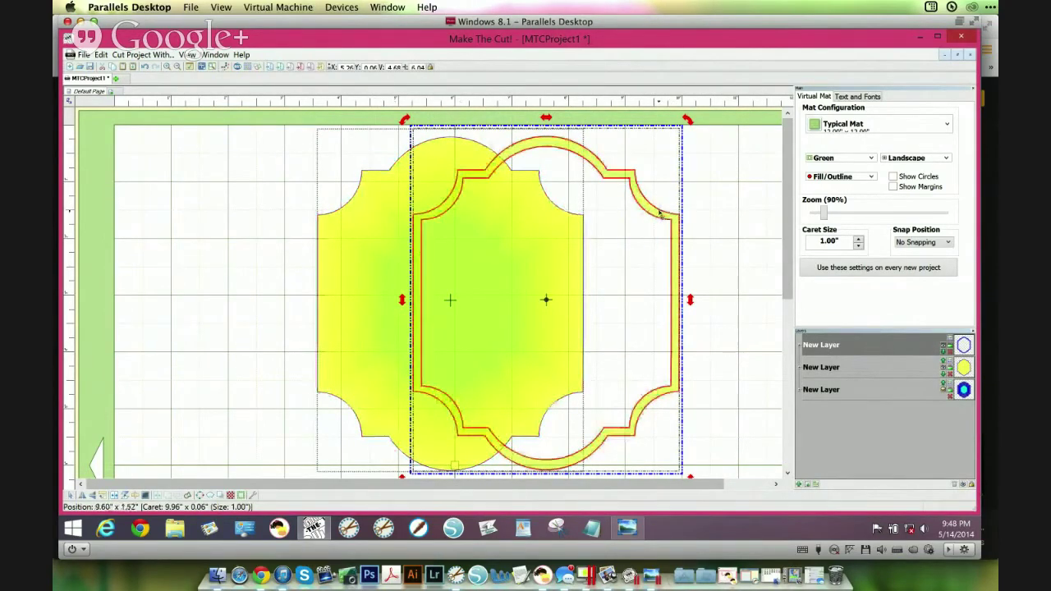
{"action": "left_click_drag", "start_coordinate": [632, 218], "coordinate": [564, 213]}
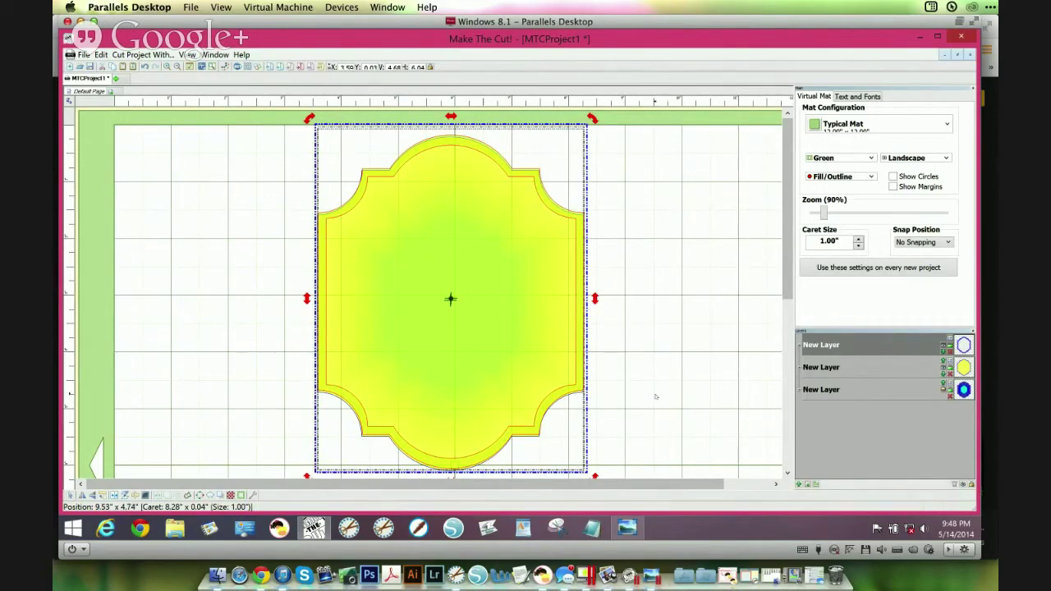
{"action": "left_click_drag", "start_coordinate": [583, 358], "coordinate": [628, 351]}
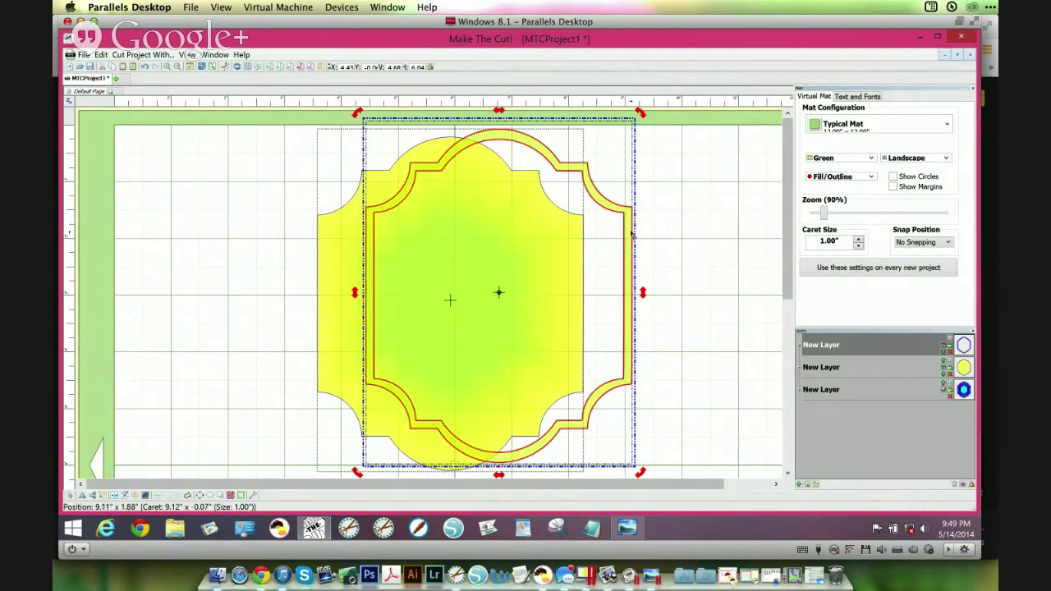
{"action": "left_click_drag", "start_coordinate": [631, 236], "coordinate": [580, 240]}
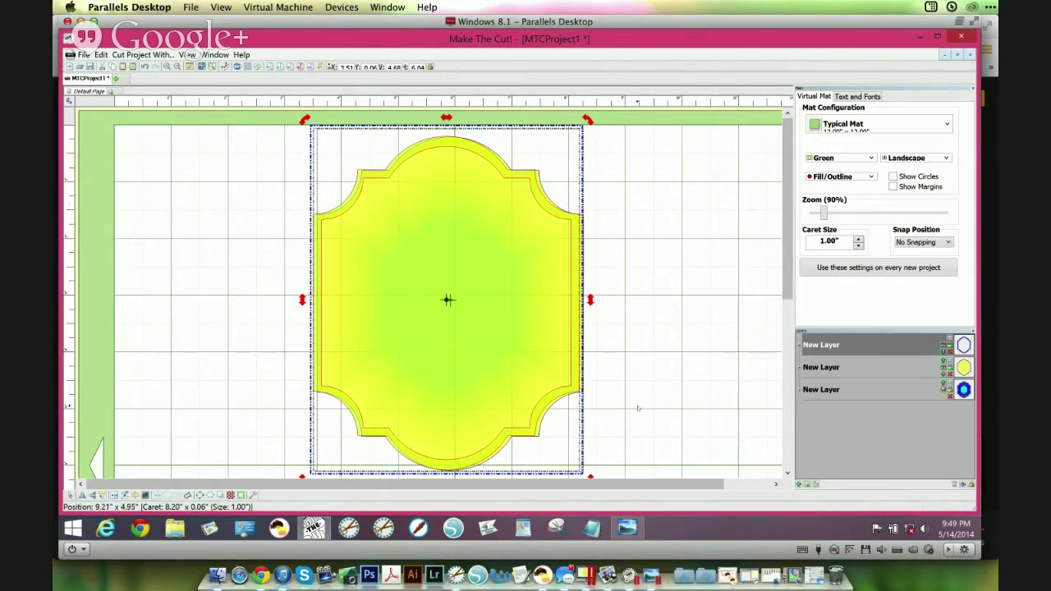
Examine the FramedMats photo of the cut mats and frame in Windows Photo Viewer, and minimize the photo
{"action": "left_click", "coordinate": [627, 528]}
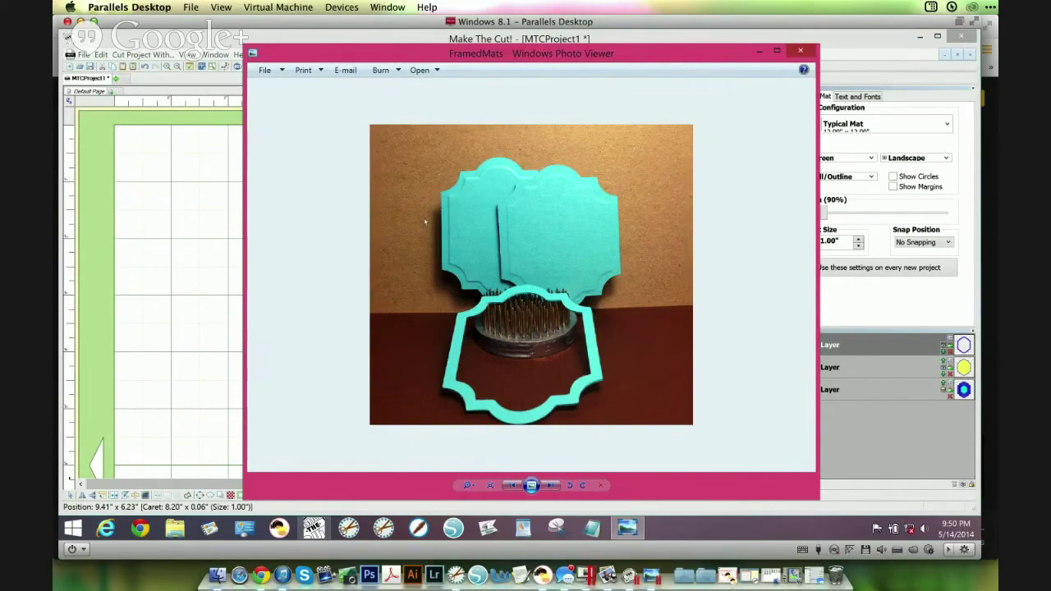
{"action": "left_click", "coordinate": [760, 52]}
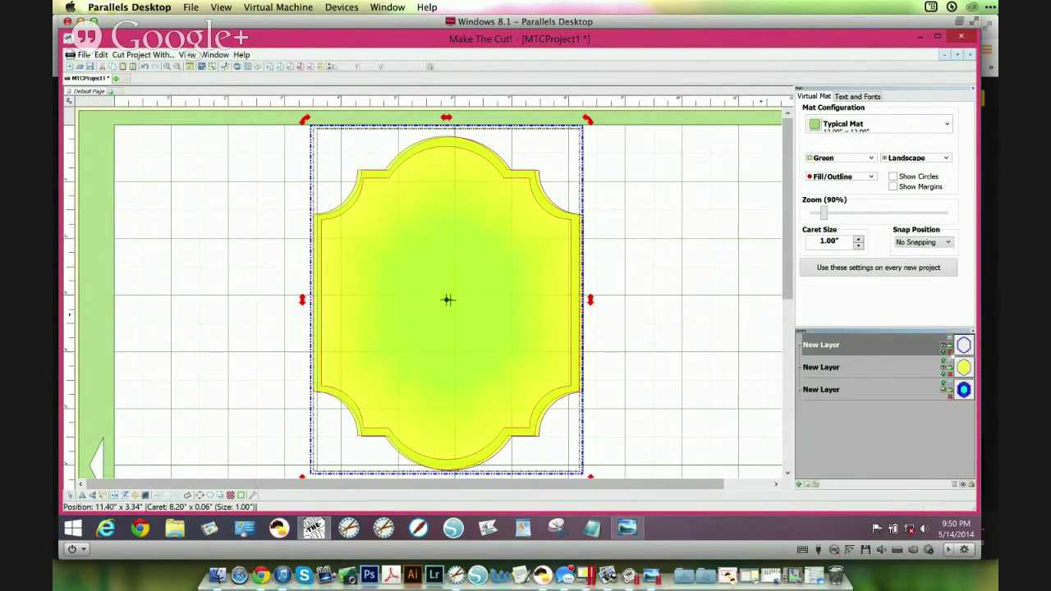
Delete the frame and solid mat layers and show the nested-shapes layer again
{"action": "left_click", "coordinate": [950, 351]}
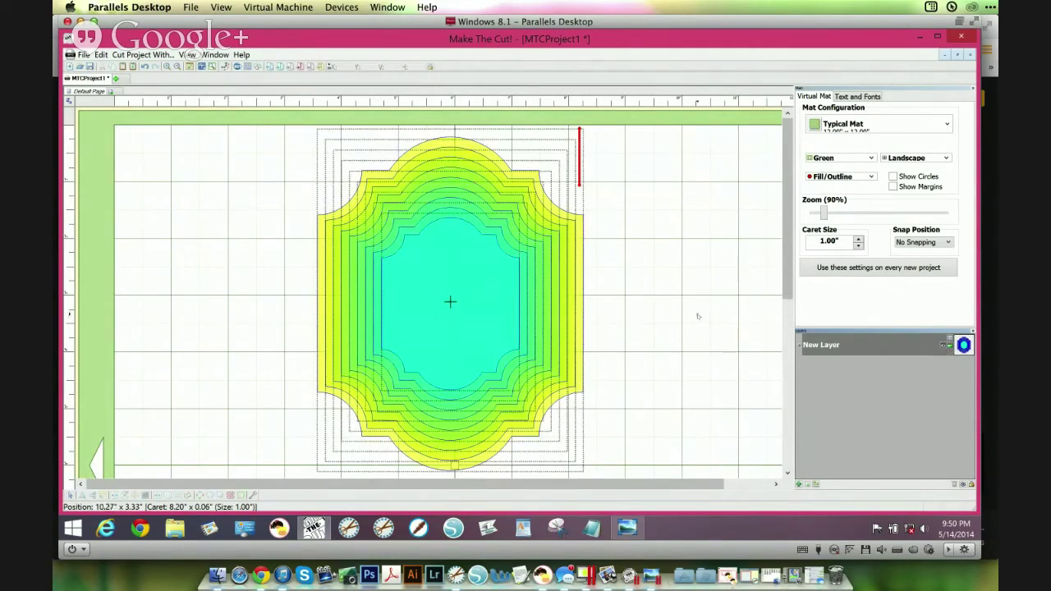
Copy the two outermost outlines of the nested shape, paste them in place on a new layer, and hide the nested-shapes layer
{"action": "left_click", "coordinate": [582, 303]}
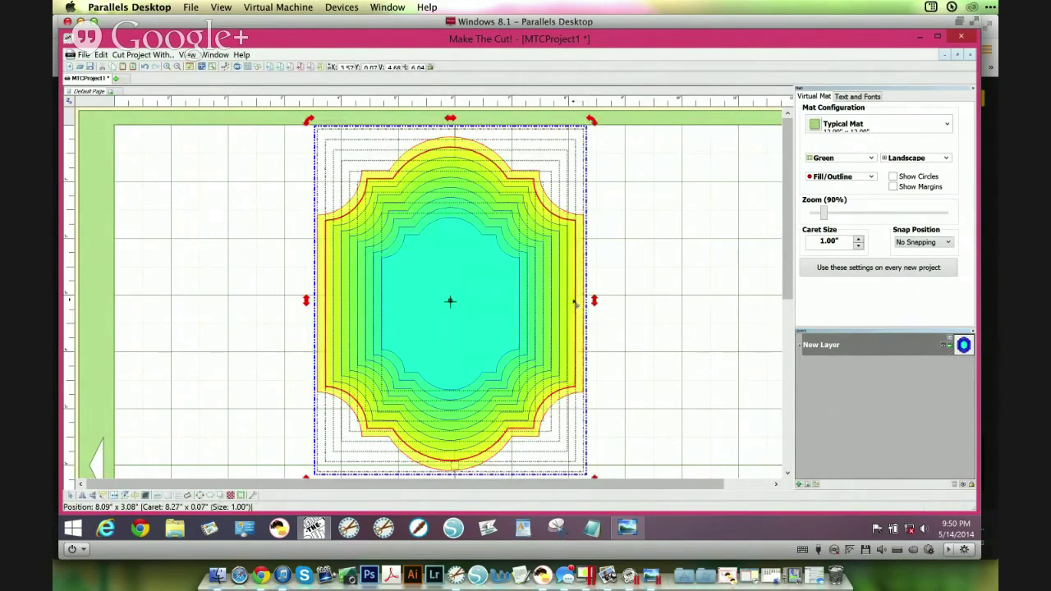
{"action": "right_click", "coordinate": [622, 264]}
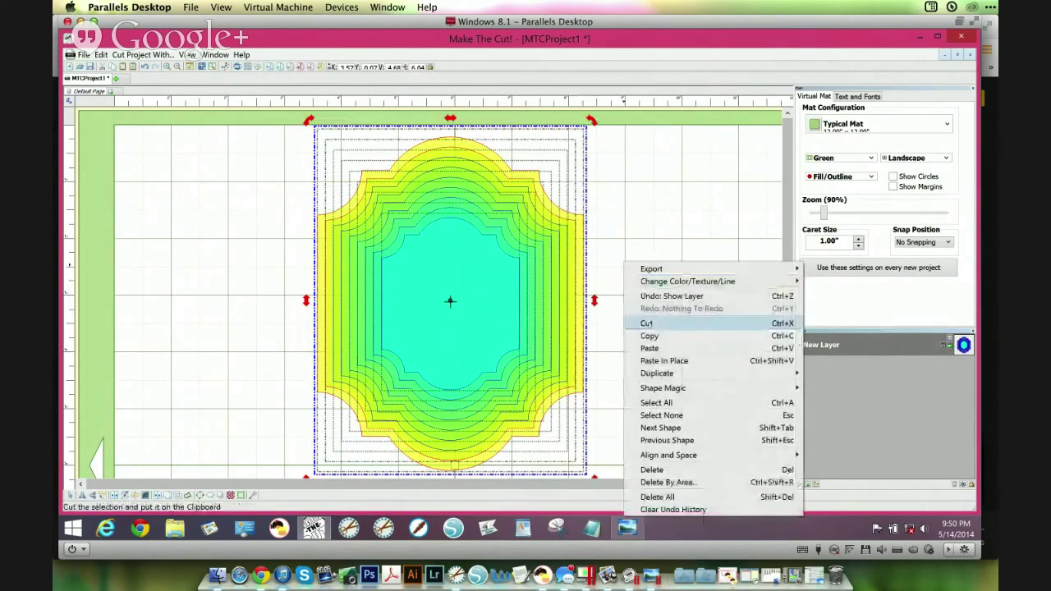
{"action": "left_click", "coordinate": [649, 335]}
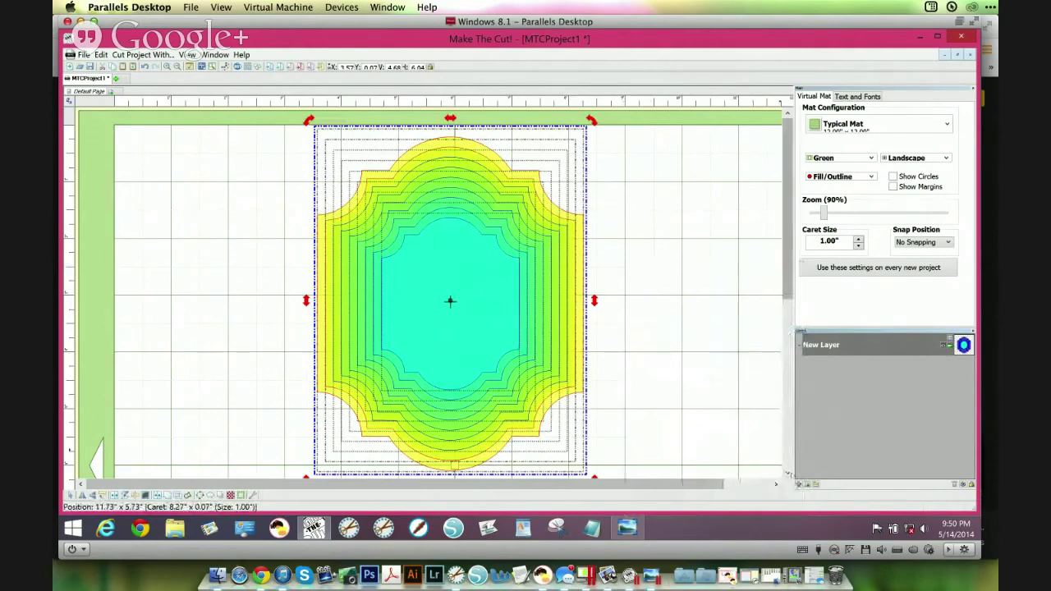
{"action": "left_click", "coordinate": [799, 484]}
{"action": "right_click", "coordinate": [699, 313]}
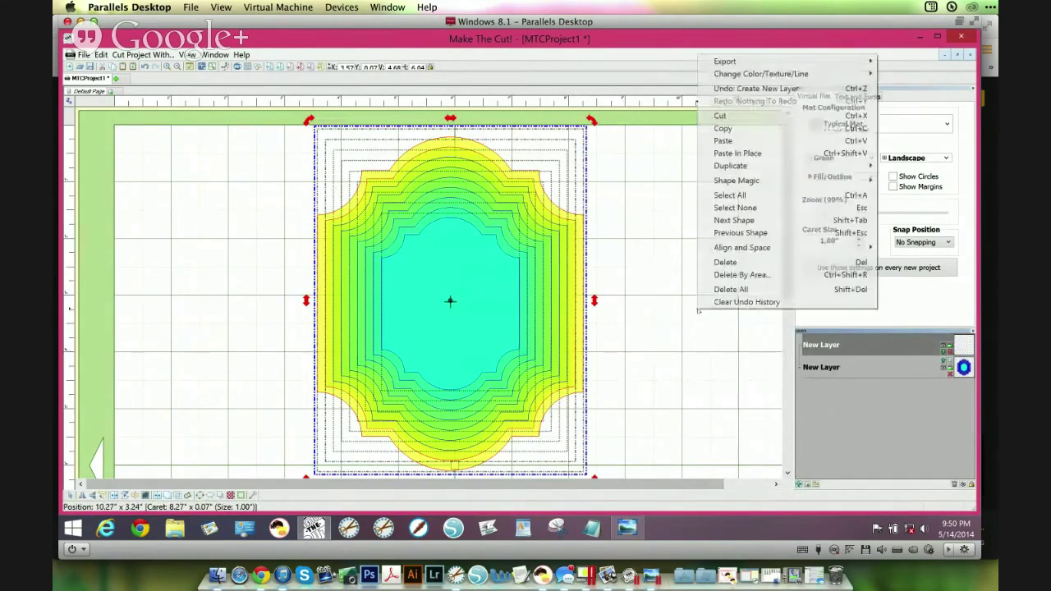
{"action": "left_click", "coordinate": [738, 153]}
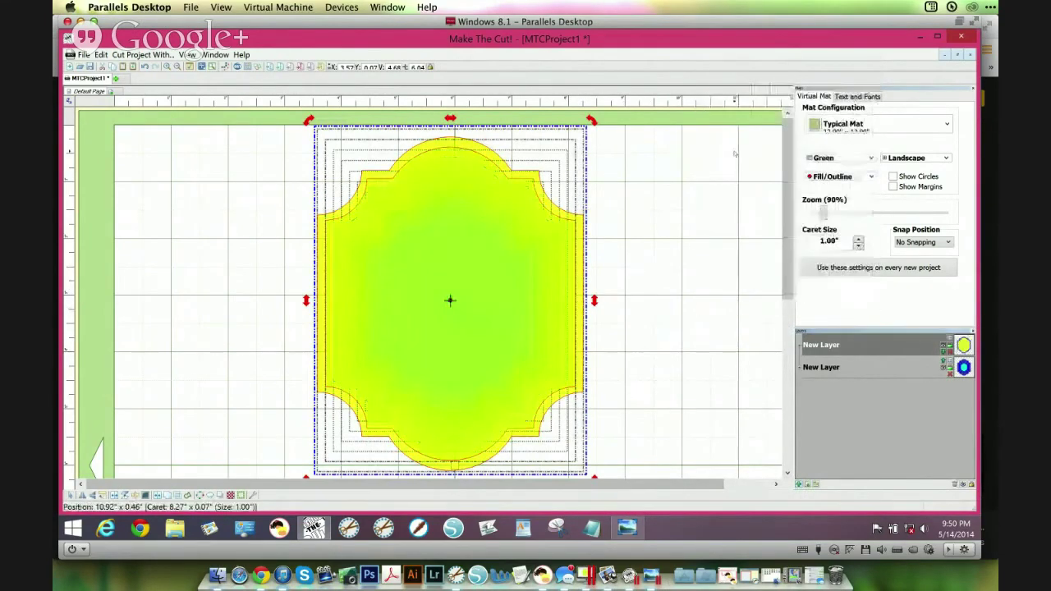
{"action": "left_click", "coordinate": [949, 369]}
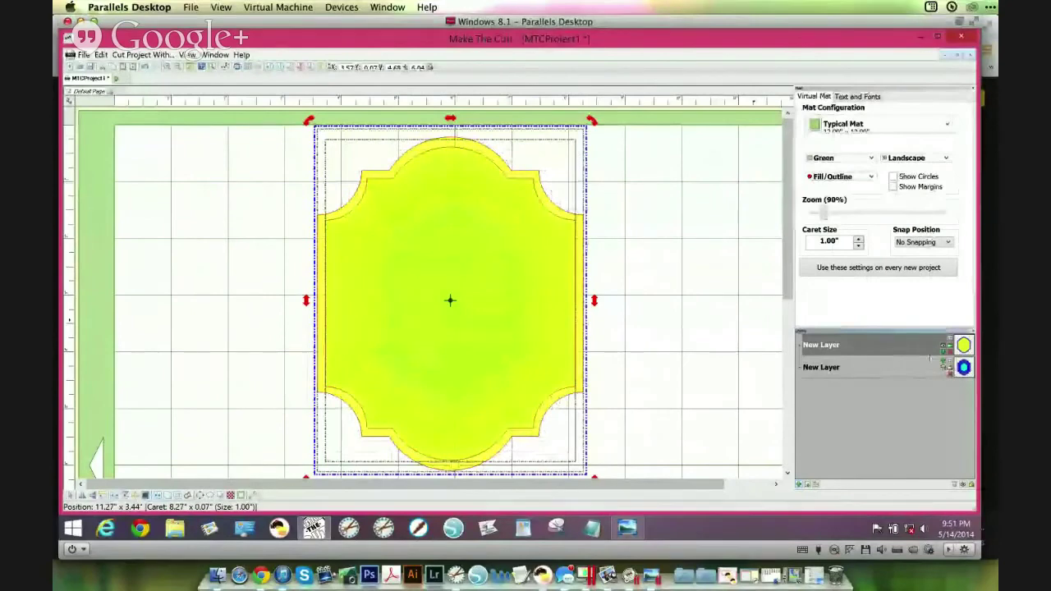
Select only the inner of the two pasted outlines and put it on its own new layer
{"action": "left_click", "coordinate": [702, 331]}
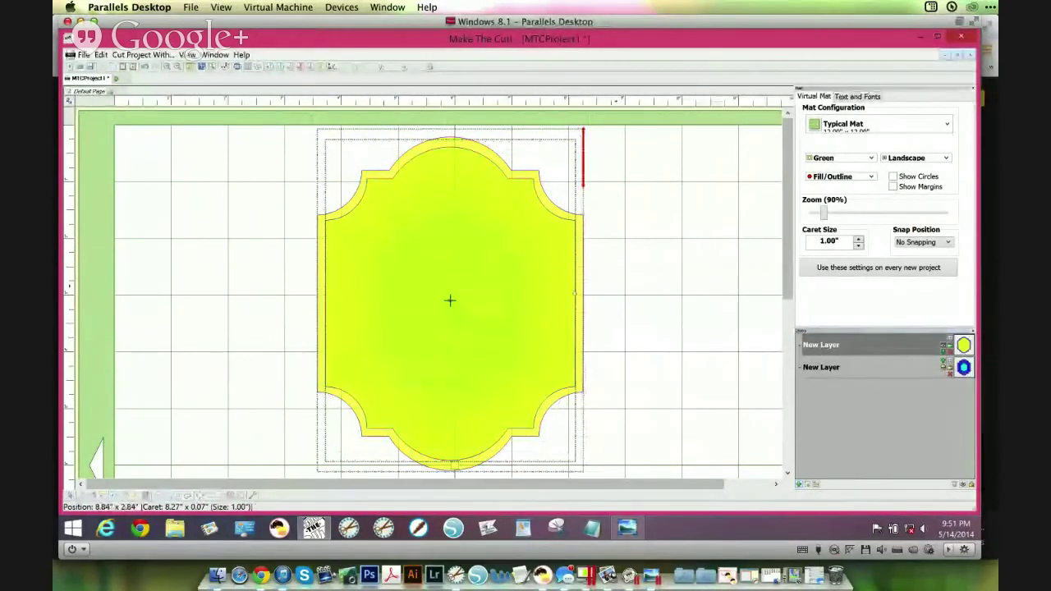
{"action": "left_click", "coordinate": [559, 295]}
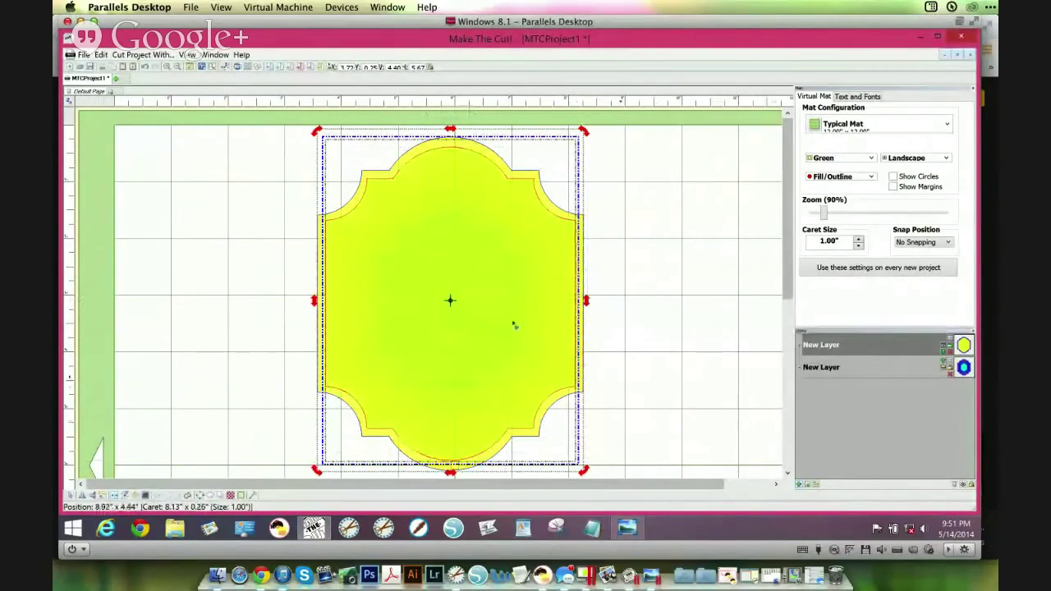
{"action": "left_click", "coordinate": [476, 310]}
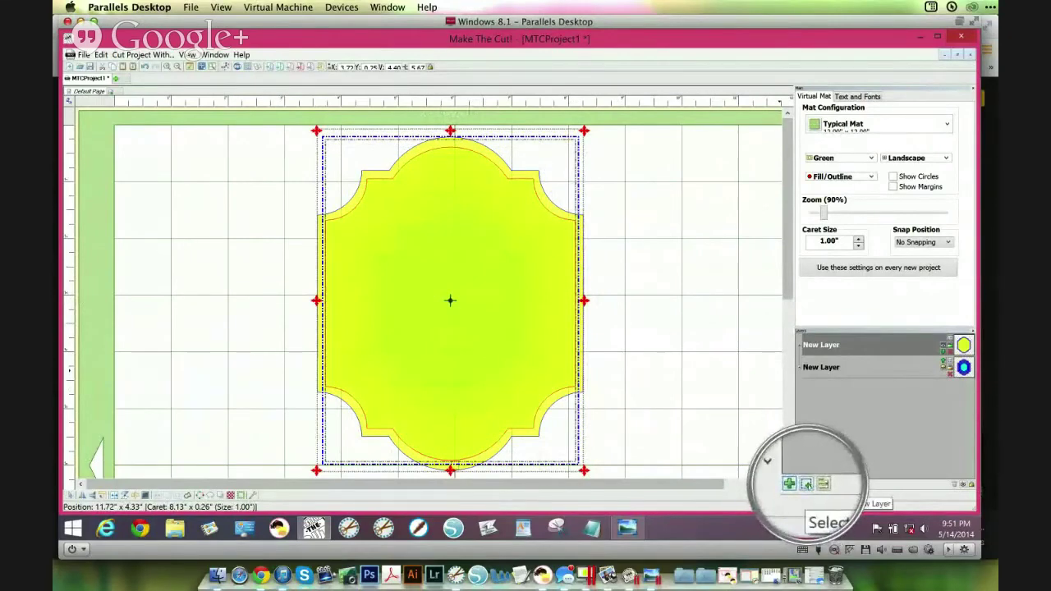
{"action": "left_click", "coordinate": [807, 484]}
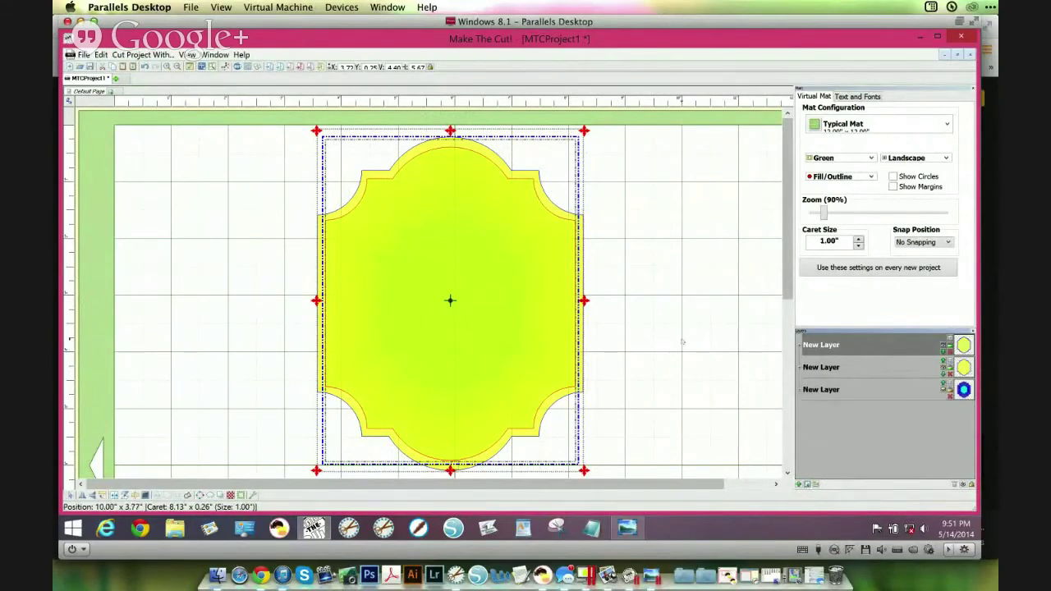
{"action": "left_click", "coordinate": [680, 283]}
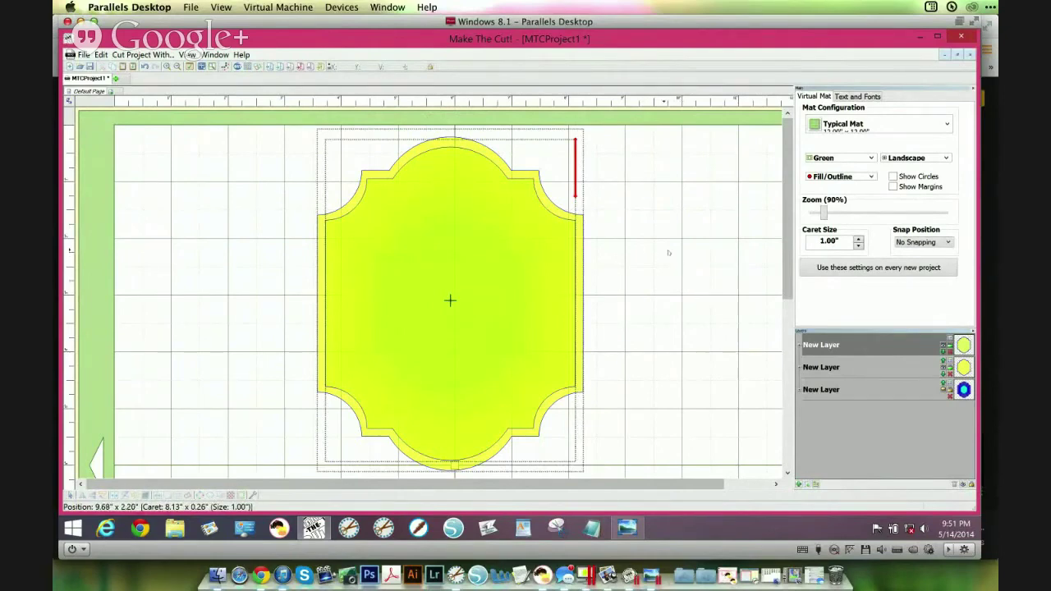
Give the inner outline a newly created dashed line style with longer dashes
{"action": "left_click", "coordinate": [499, 216]}
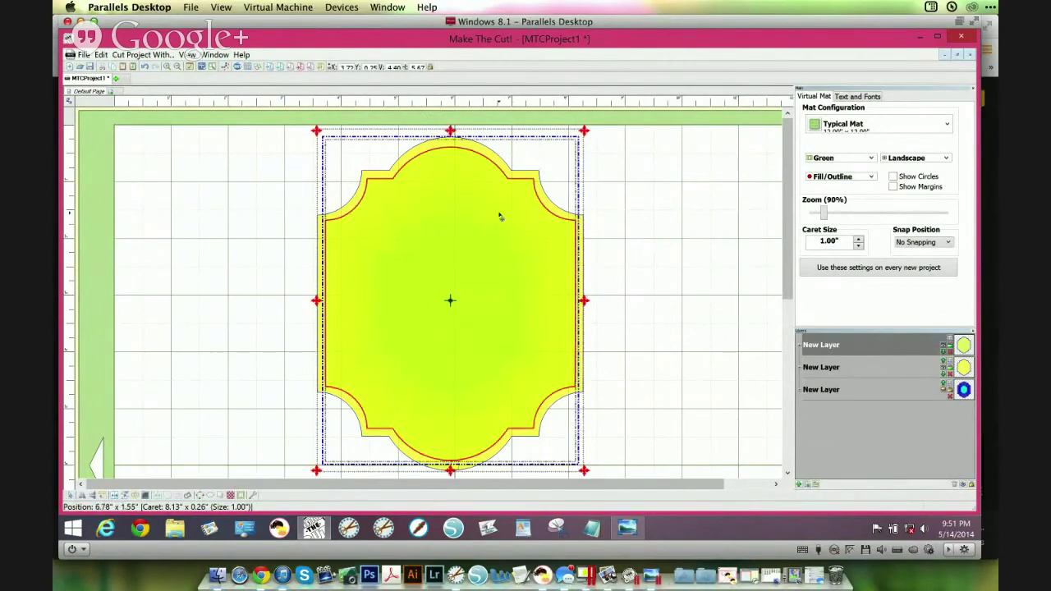
{"action": "right_click", "coordinate": [636, 211]}
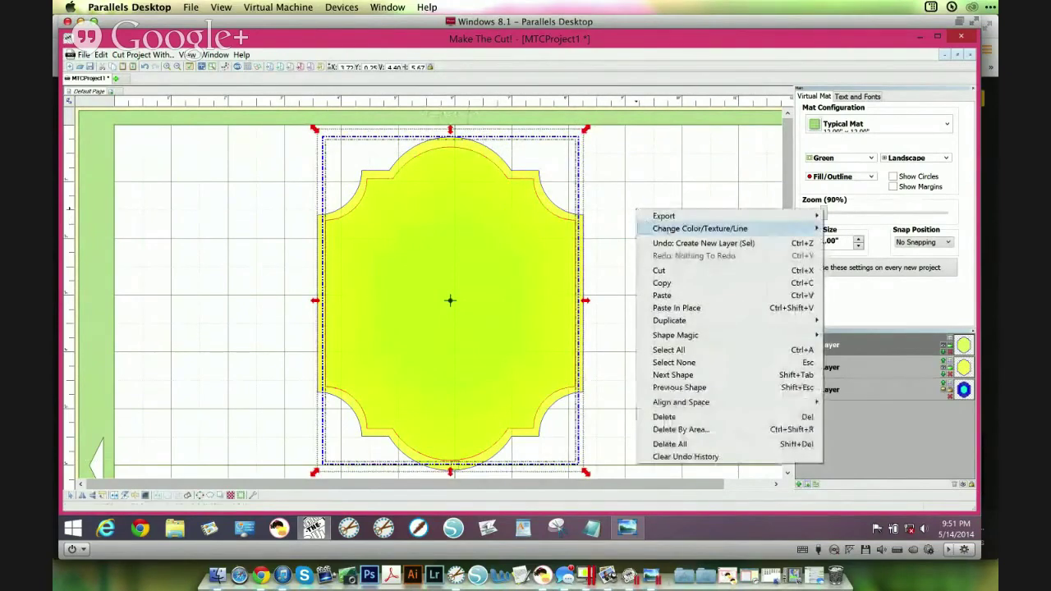
{"action": "mouse_move", "coordinate": [671, 230]}
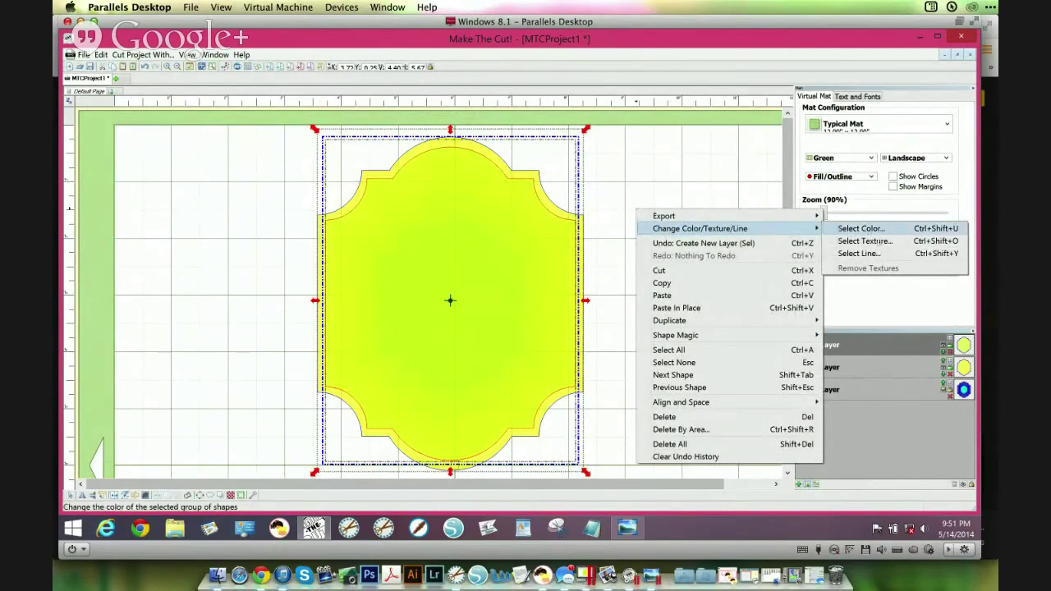
{"action": "left_click", "coordinate": [871, 254]}
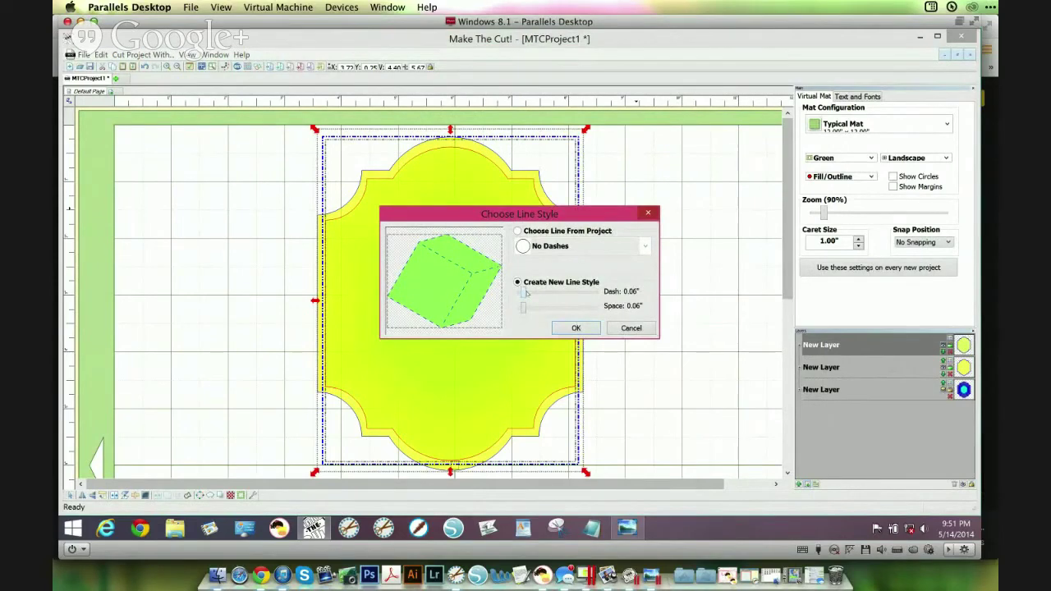
{"action": "mouse_move", "coordinate": [527, 293]}
{"action": "left_mouse_down"}
{"action": "mouse_move", "coordinate": [541, 293]}
{"action": "mouse_move", "coordinate": [532, 293]}
{"action": "left_mouse_up"}
{"action": "left_click", "coordinate": [577, 327]}
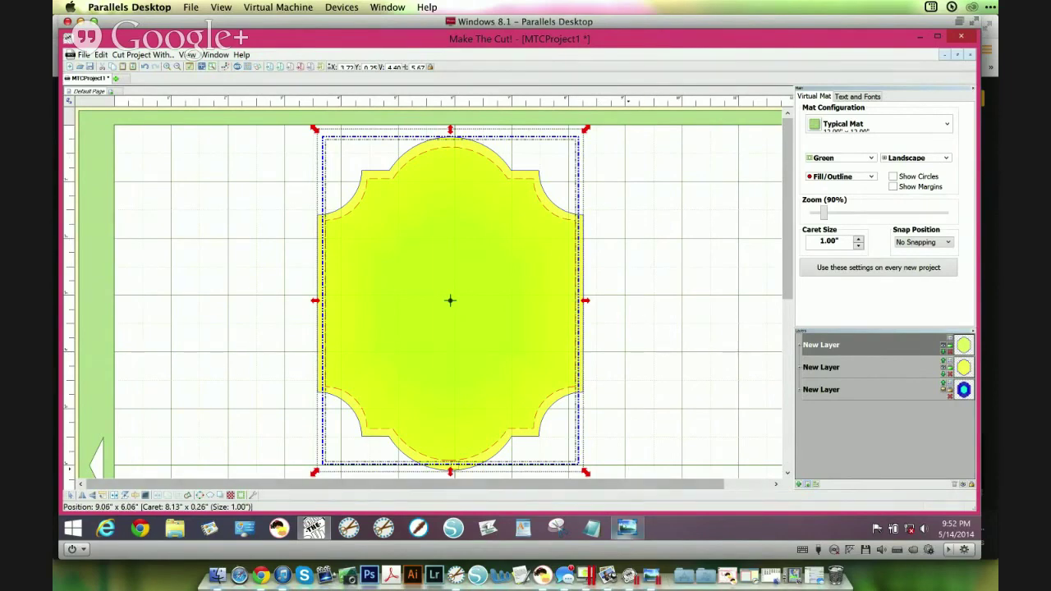
Switch to Windows Photo Viewer, examine the emboss photo enlarged, minimize the viewer, and deselect the dashed outline
{"action": "left_click", "coordinate": [628, 528]}
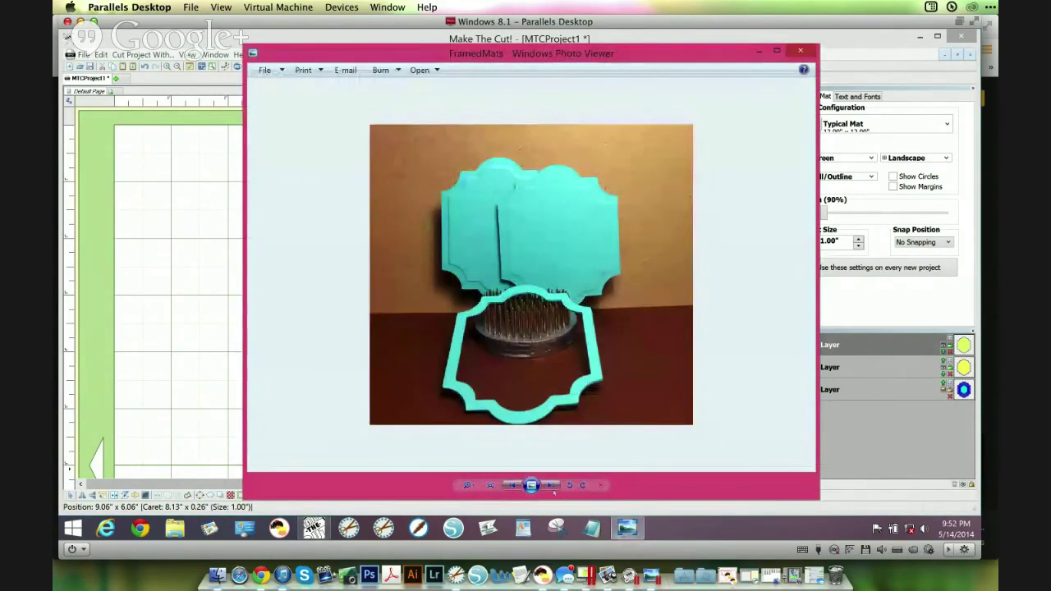
{"action": "left_click", "coordinate": [550, 484]}
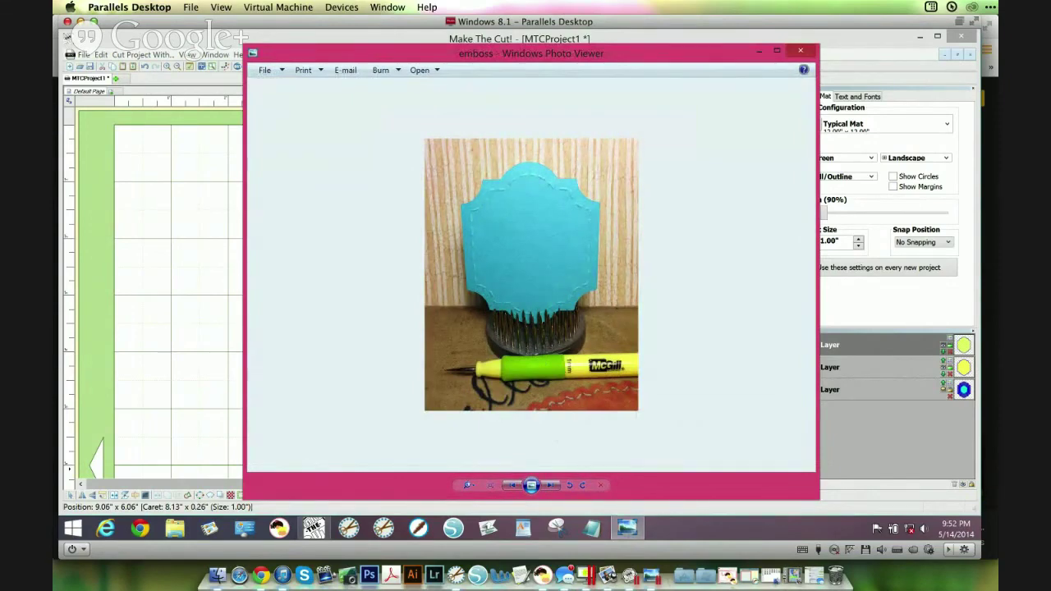
{"action": "left_click", "coordinate": [468, 485]}
{"action": "mouse_move", "coordinate": [467, 484]}
{"action": "left_mouse_down"}
{"action": "mouse_move", "coordinate": [465, 468]}
{"action": "mouse_move", "coordinate": [467, 485]}
{"action": "left_mouse_up"}
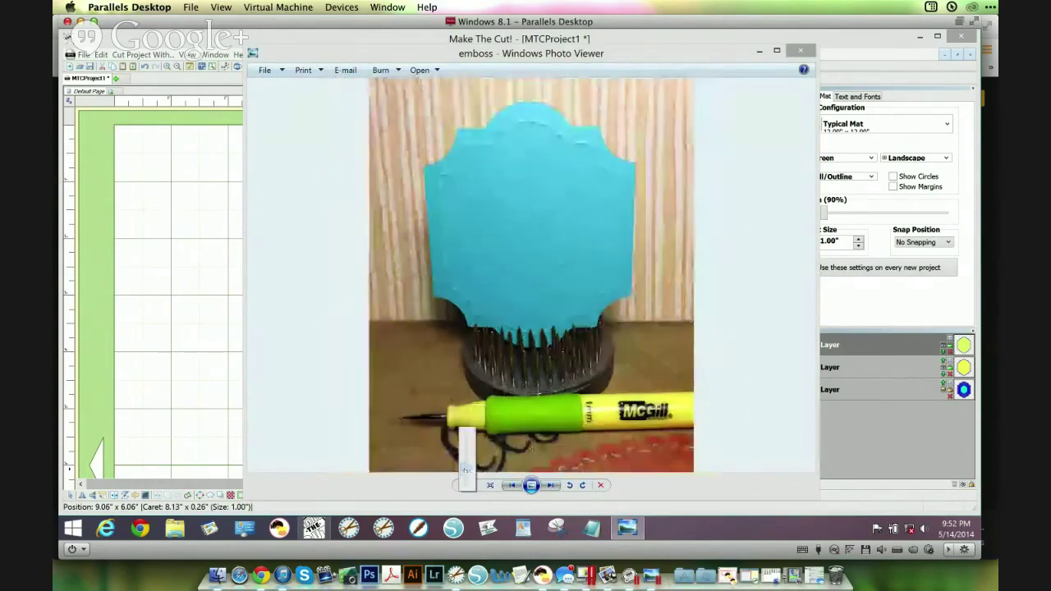
{"action": "left_click", "coordinate": [574, 371]}
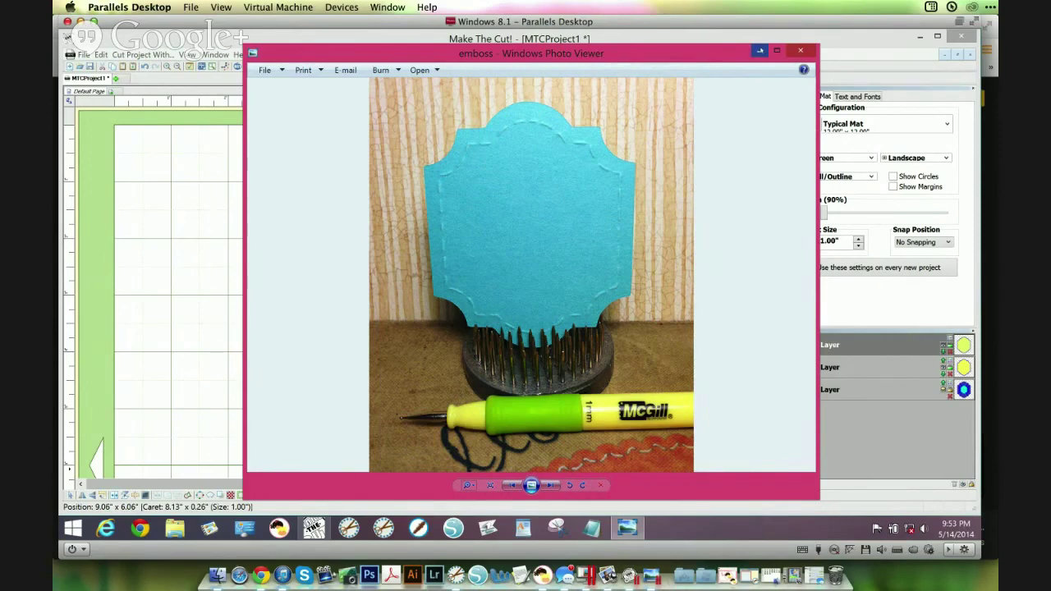
{"action": "left_click", "coordinate": [760, 51]}
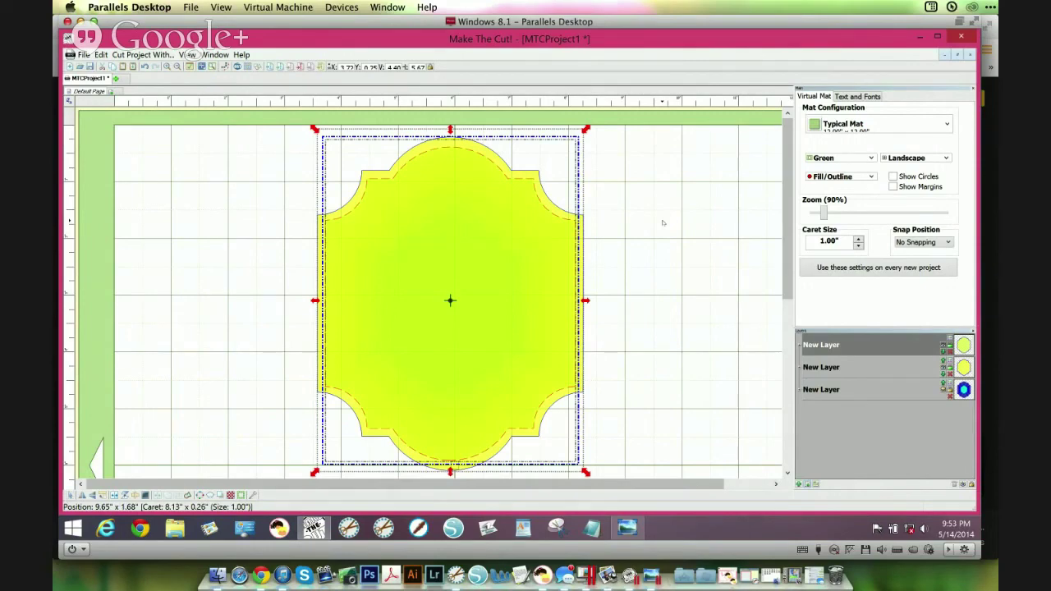
{"action": "left_click", "coordinate": [666, 277]}
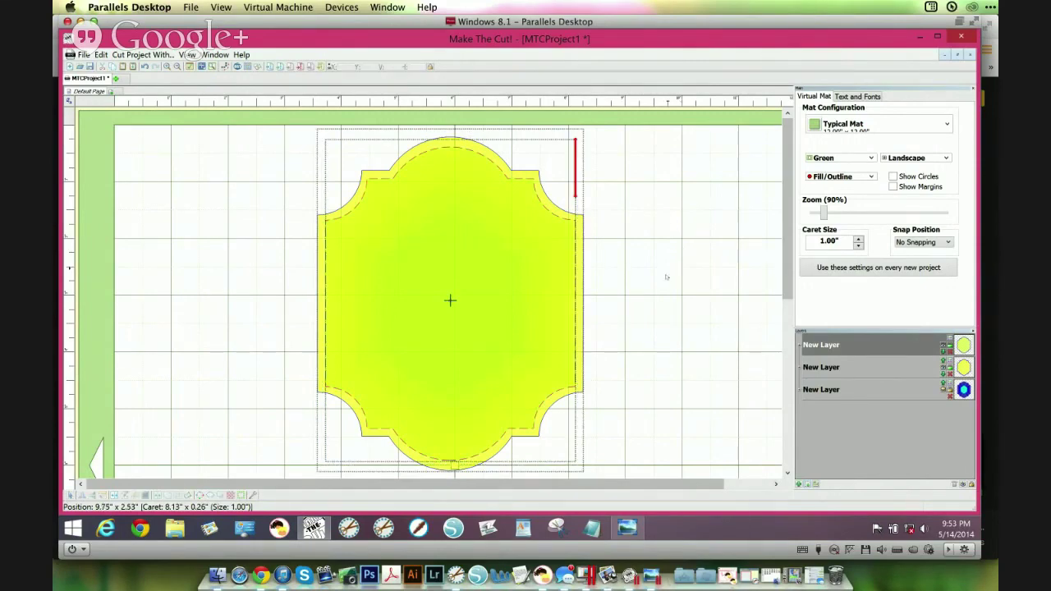